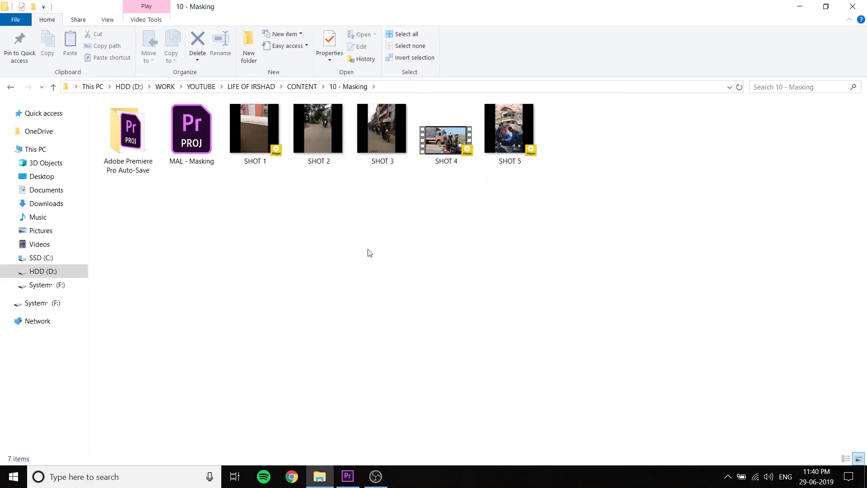
# Step: Play SHOT 1 in PotPlayer, pause it, seek back near its start, and close the player
pyautogui.click(246, 126)
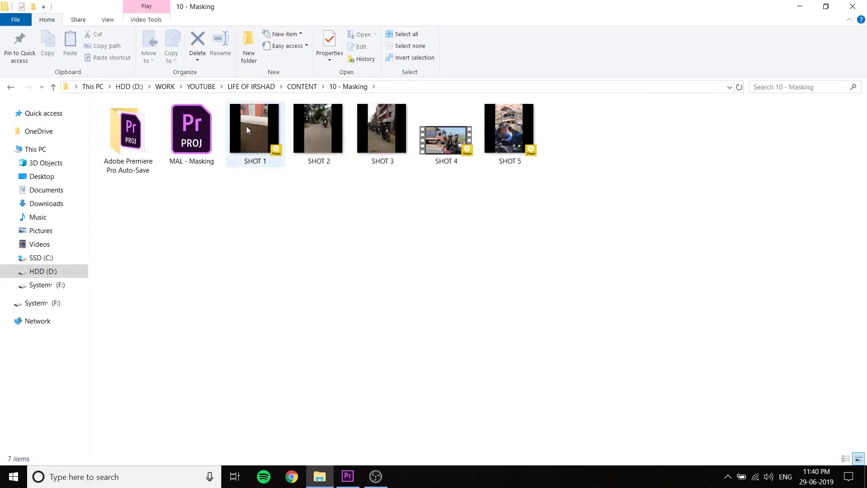
pyautogui.click(316, 143)
pyautogui.click(392, 140)
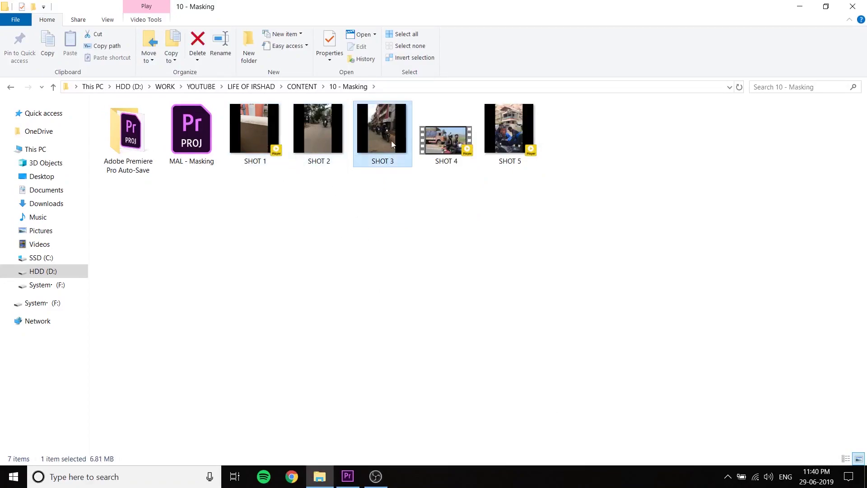
pyautogui.click(249, 142)
pyautogui.doubleClick(248, 136)
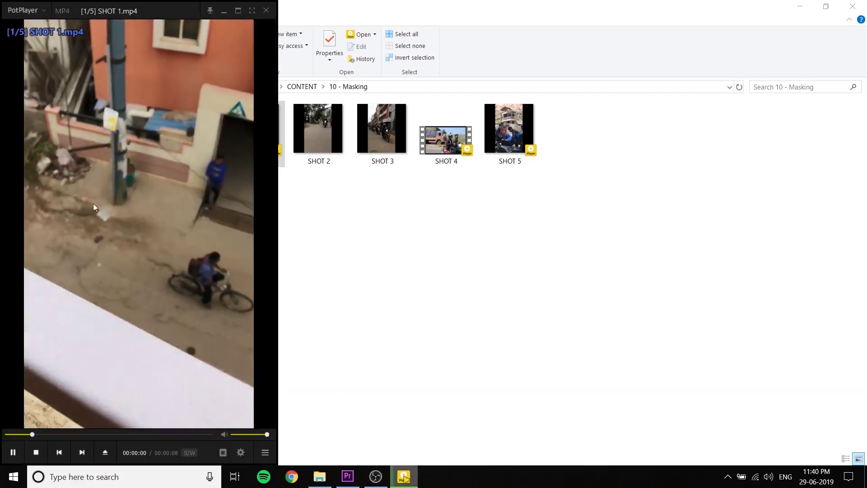
pyautogui.click(150, 364)
pyautogui.click(19, 433)
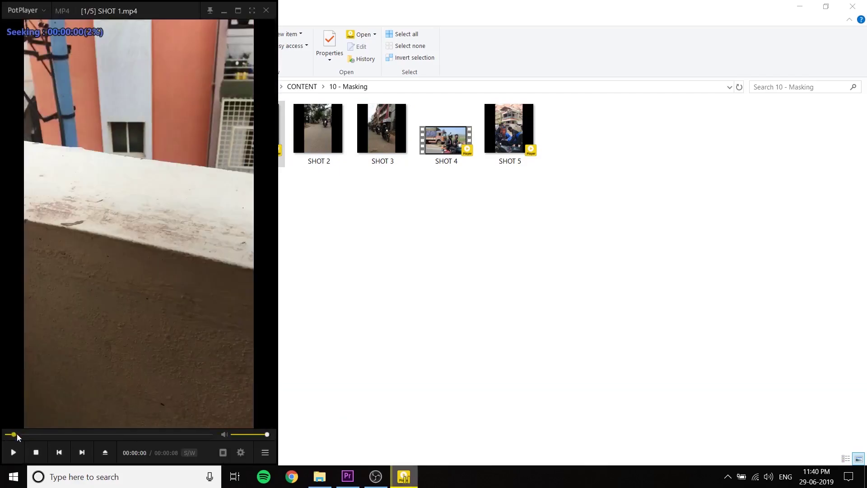
pyautogui.click(266, 10)
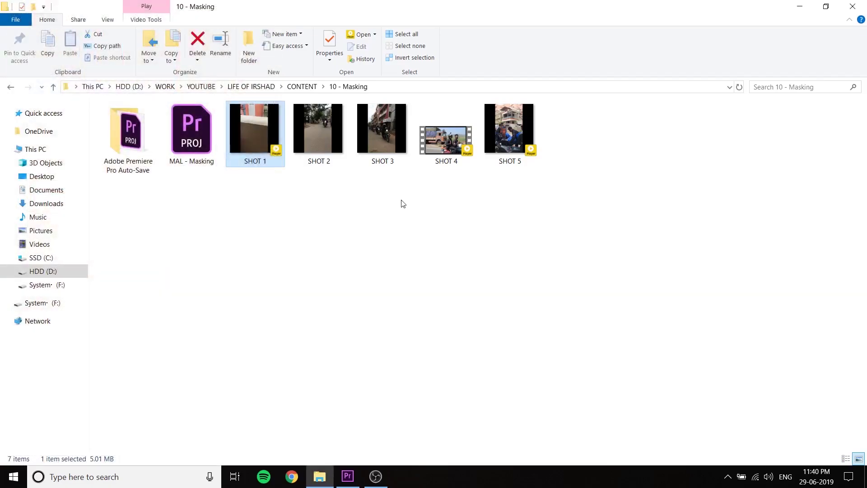
# Step: Import SHOT 1 through SHOT 5 from the 10 - Masking folder into the MAL - Masking project in Premiere Pro
pyautogui.click(391, 187)
pyautogui.moveTo(536, 185); pyautogui.dragTo(257, 124)
pyautogui.moveTo(258, 127); pyautogui.dragTo(133, 405)
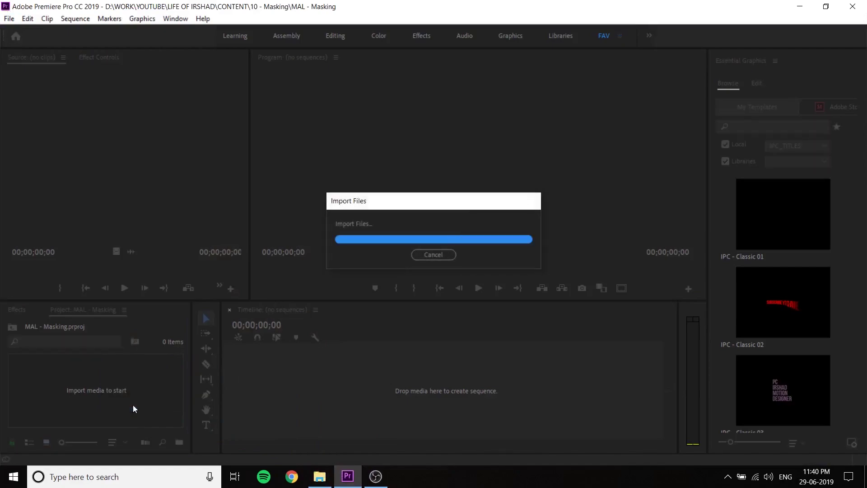
pyautogui.scroll(3, 133, 404)
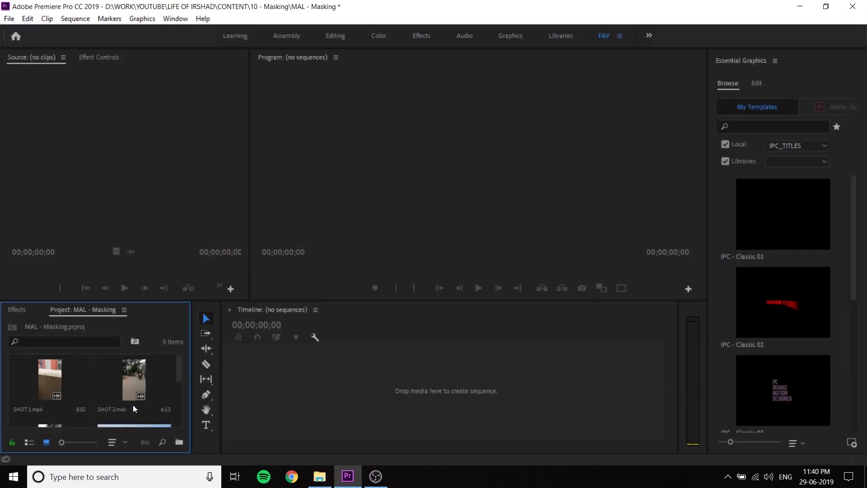
# Step: Open SHOT 1.mp4 in the source monitor and scrub through its opening to 00:00:01:10
pyautogui.click(134, 383)
pyautogui.doubleClick(36, 377)
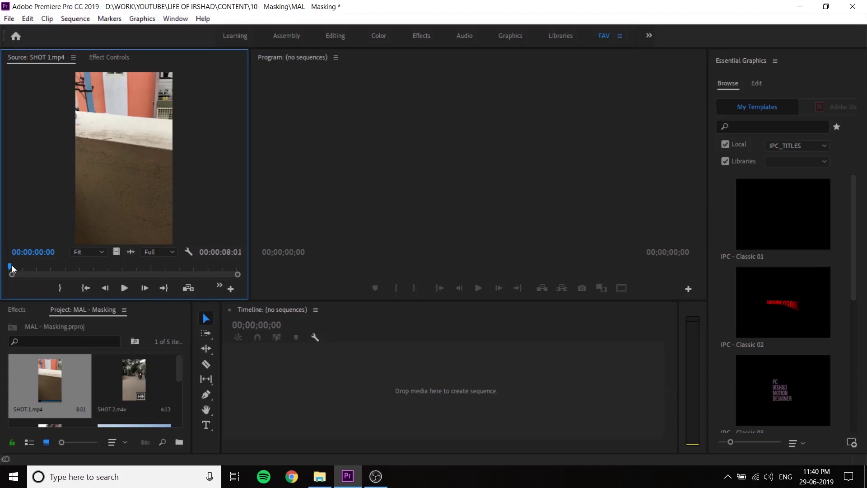
pyautogui.moveTo(12, 266)
pyautogui.mouseDown()
pyautogui.moveTo(45, 281)
pyautogui.moveTo(15, 273)
pyautogui.moveTo(24, 267)
pyautogui.mouseUp()
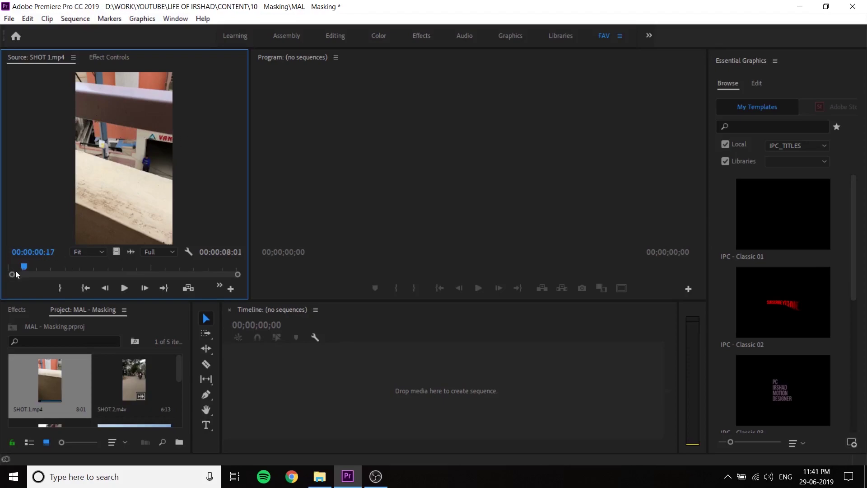
pyautogui.moveTo(25, 266); pyautogui.dragTo(47, 278)
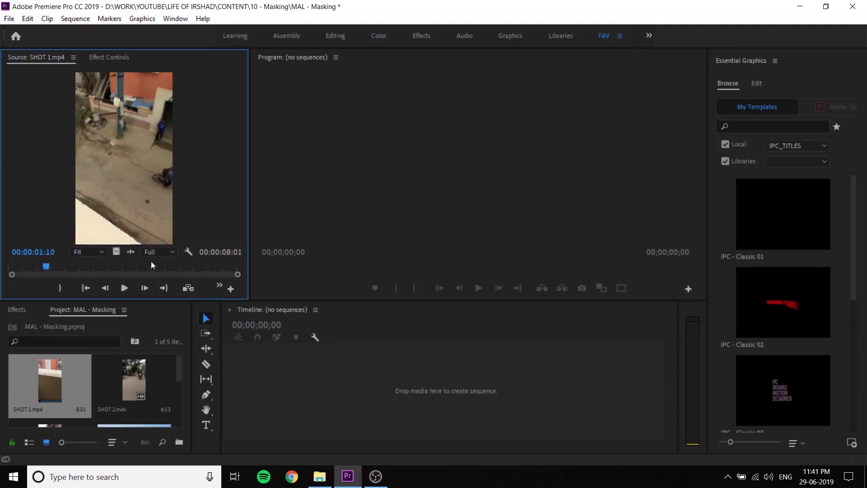
# Step: Switch to Chrome, pause the Slick Walk By Transition Effect video, and return to the 10 - Masking folder in File Explorer
pyautogui.click(291, 477)
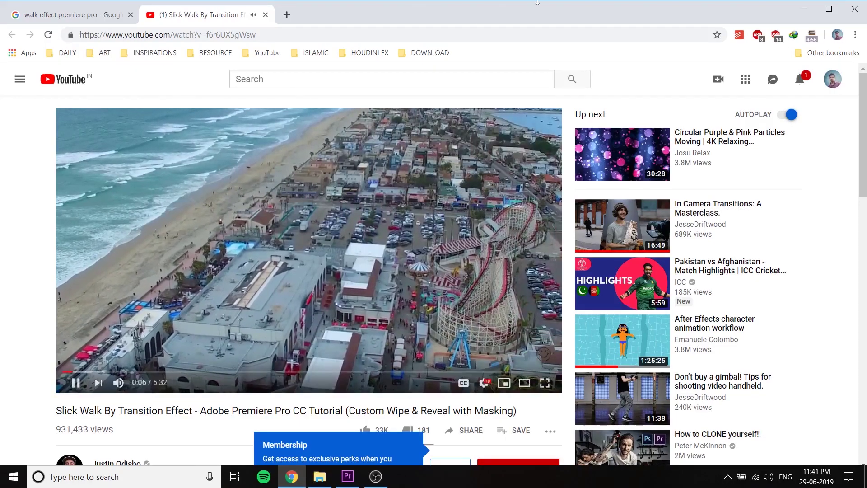
pyautogui.click(371, 335)
pyautogui.click(319, 476)
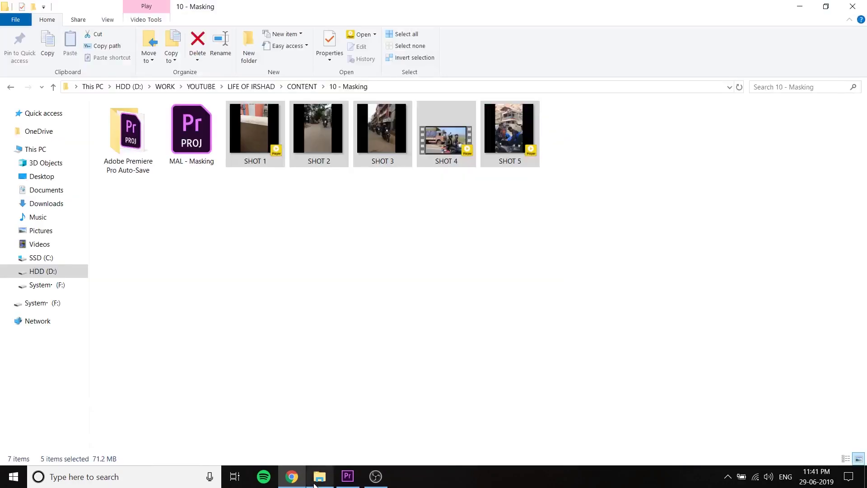
# Step: Play SHOT 4 in PotPlayer, pausing to examine the truck passing behind the motorcycle, and close the player
pyautogui.press('Right')
pyautogui.press('Right')
pyautogui.press('Right')
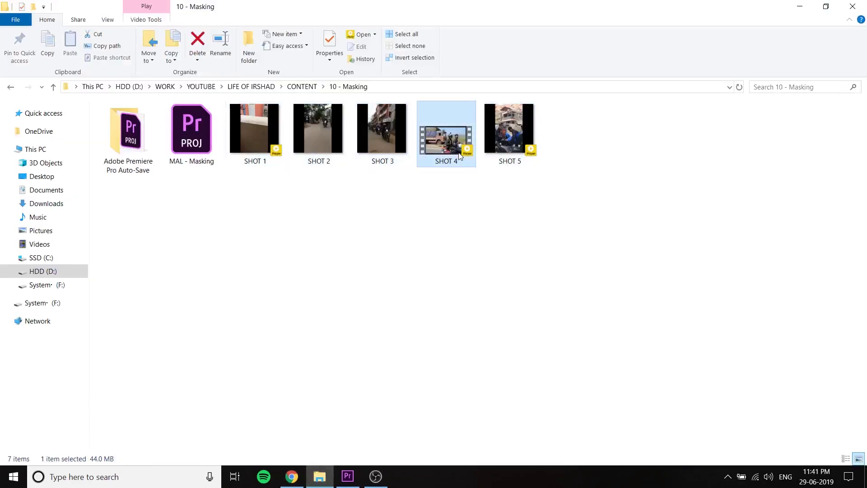
pyautogui.press('Return')
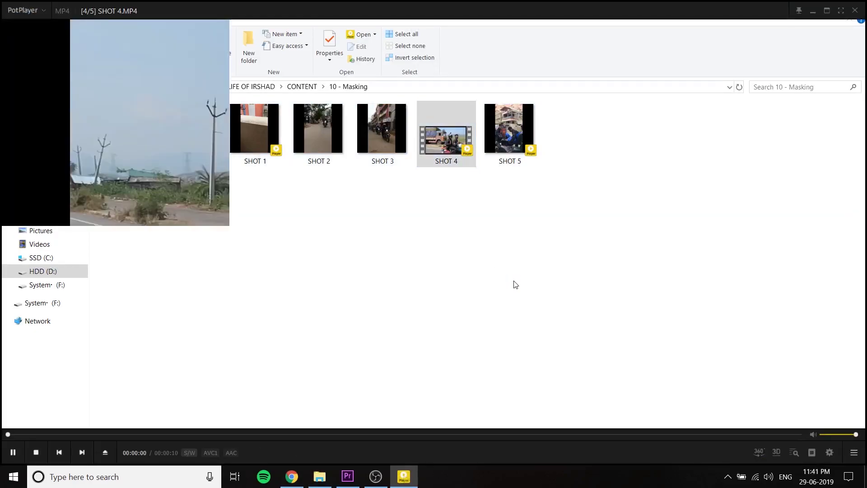
pyautogui.press('space')
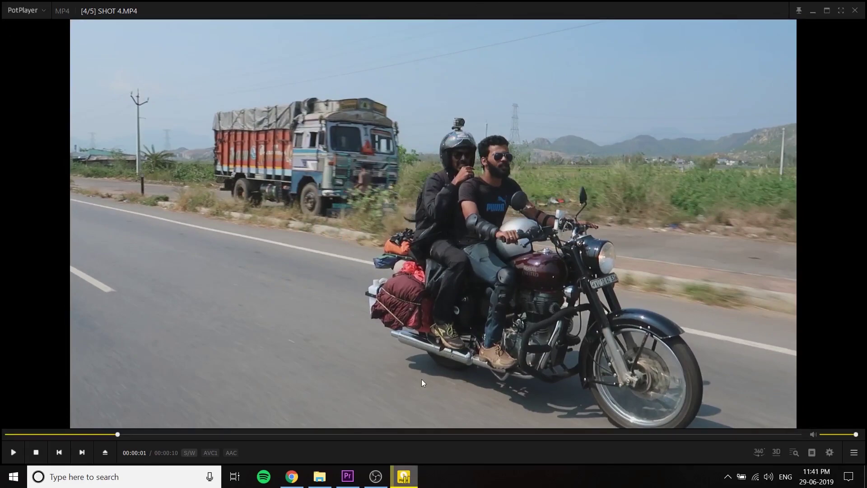
pyautogui.press('space')
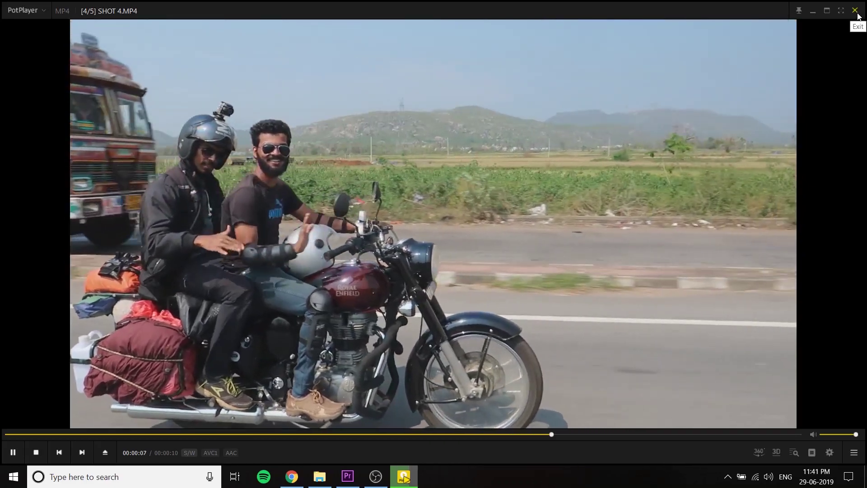
pyautogui.click(187, 148)
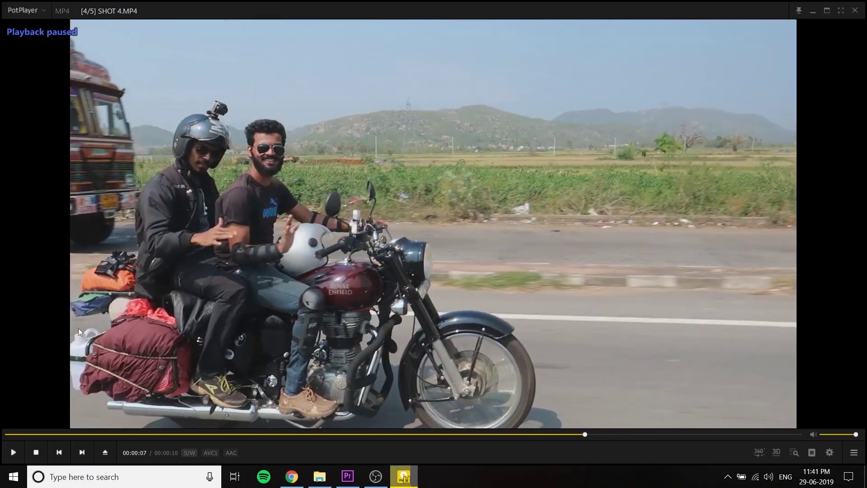
pyautogui.click(855, 11)
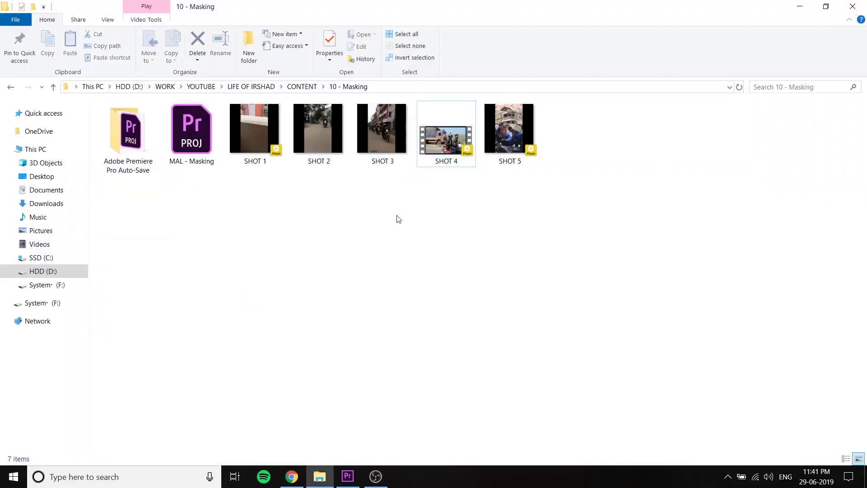
# Step: Play SHOT 1 again in PotPlayer, pause as the railing crosses the frame, and close the player
pyautogui.click(267, 137)
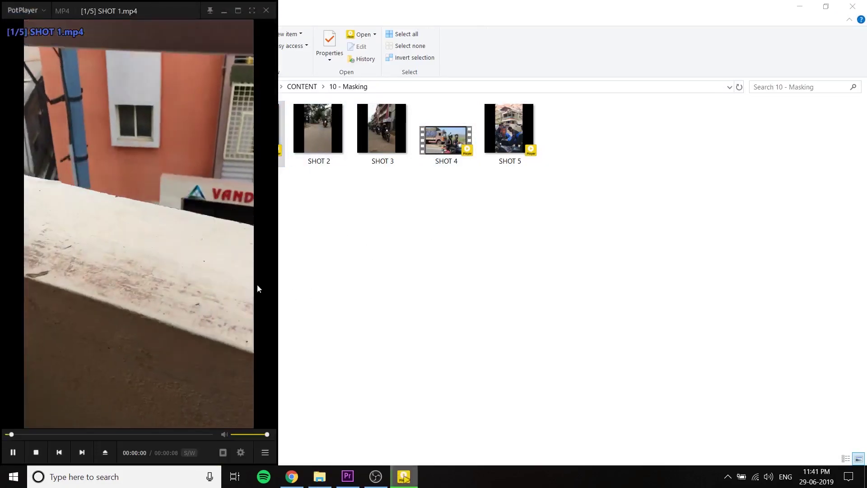
pyautogui.click(13, 245)
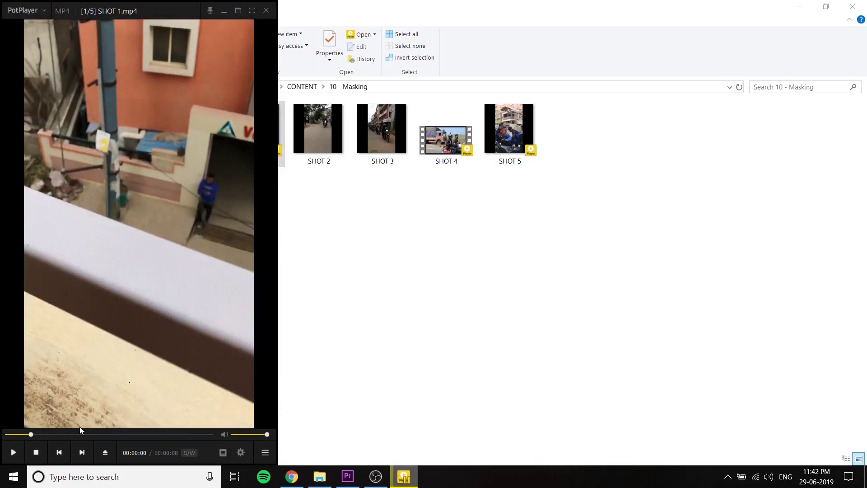
pyautogui.click(265, 11)
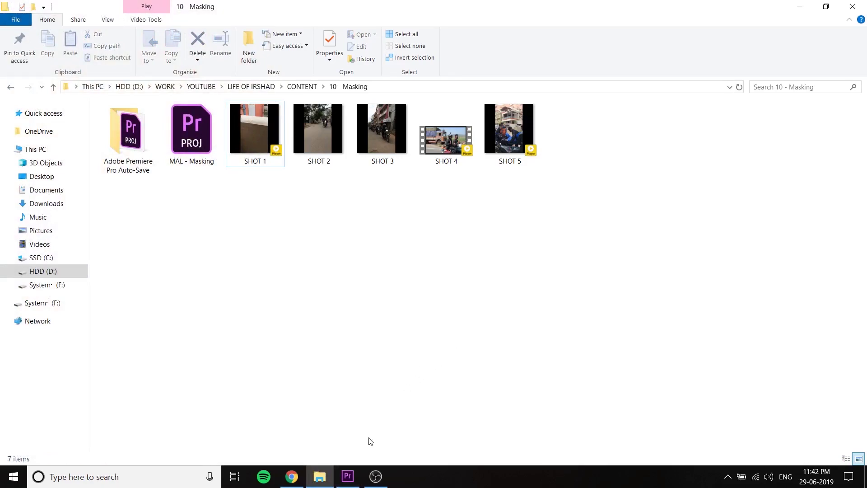
pyautogui.click(519, 172)
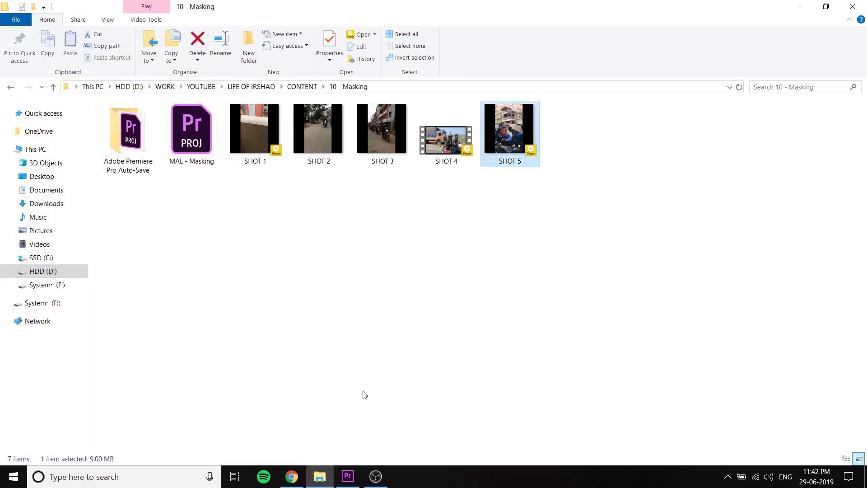
# Step: Switch back to Premiere Pro and create a new sequence from the SHOT 1.mp4 clip
pyautogui.hotkey('alt', 'Tab')
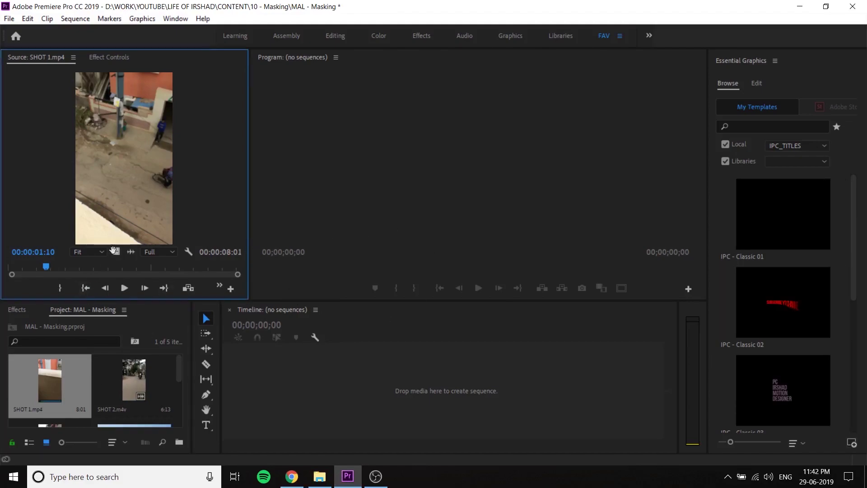
pyautogui.click(133, 401)
pyautogui.click(50, 384)
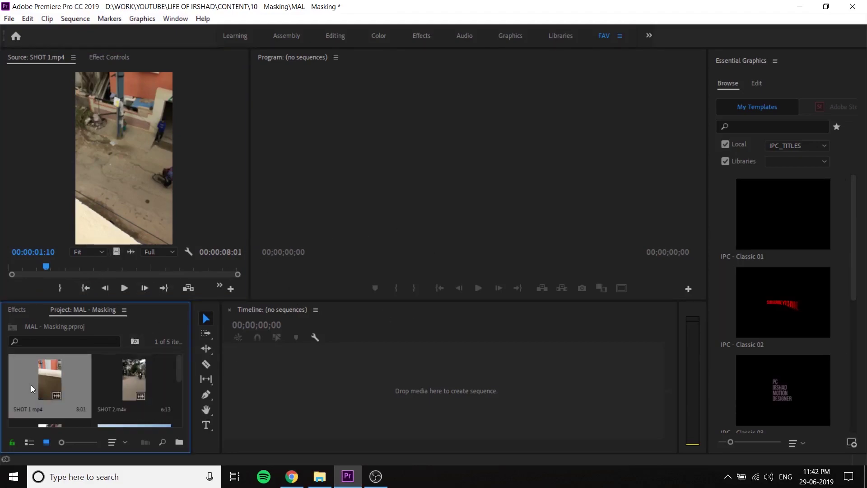
pyautogui.moveTo(116, 251); pyautogui.dragTo(448, 397)
pyautogui.press('=')
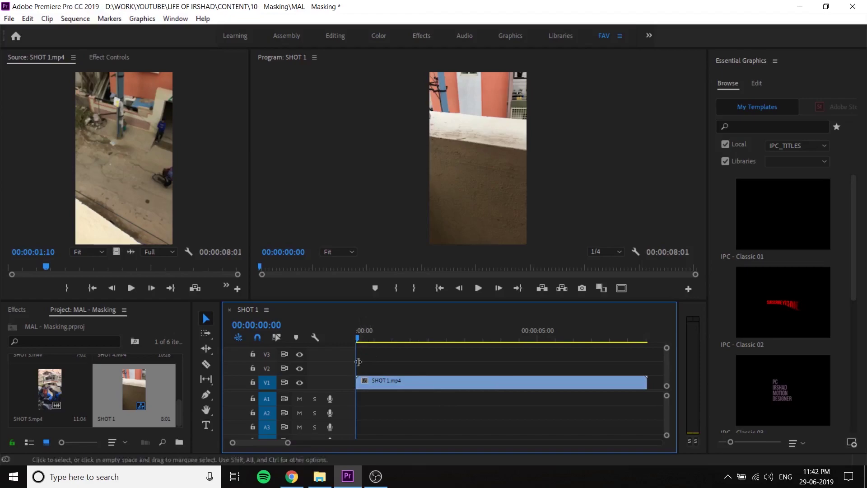
pyautogui.moveTo(339, 390); pyautogui.dragTo(339, 403)
pyautogui.press('-')
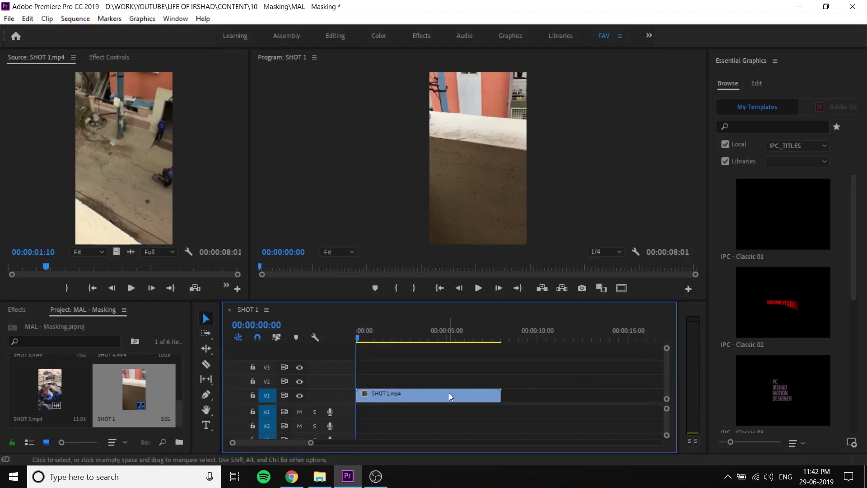
# Step: Scrub the sequence to 00:00:00:13 and reverse the speed of the SHOT 1.mp4 clip on track V1
pyautogui.moveTo(364, 331)
pyautogui.mouseDown()
pyautogui.moveTo(503, 370)
pyautogui.moveTo(504, 362)
pyautogui.moveTo(364, 345)
pyautogui.mouseUp()
pyautogui.rightClick(435, 394)
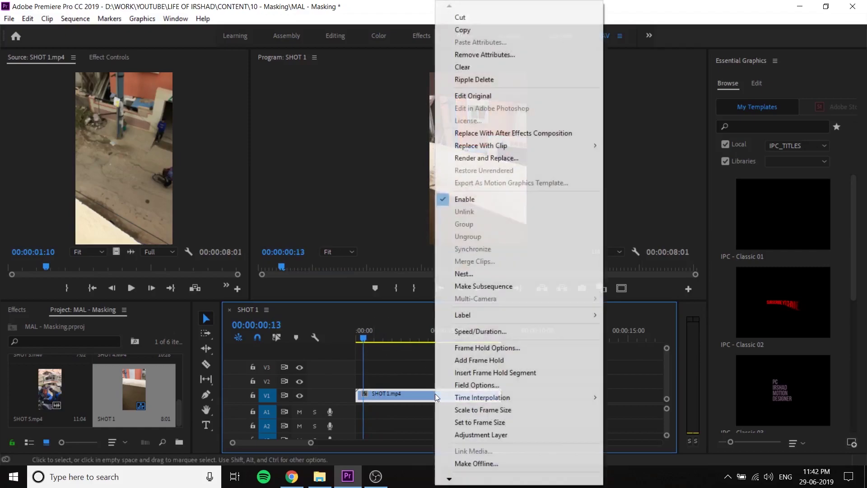
pyautogui.click(485, 331)
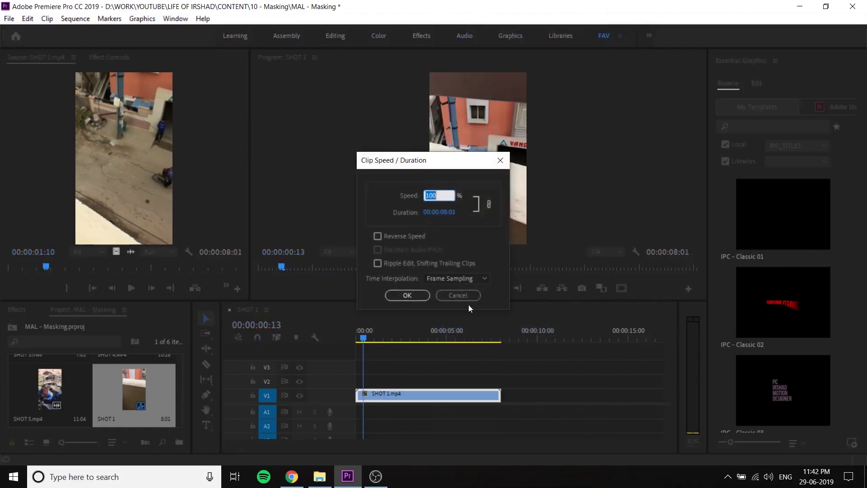
pyautogui.click(400, 235)
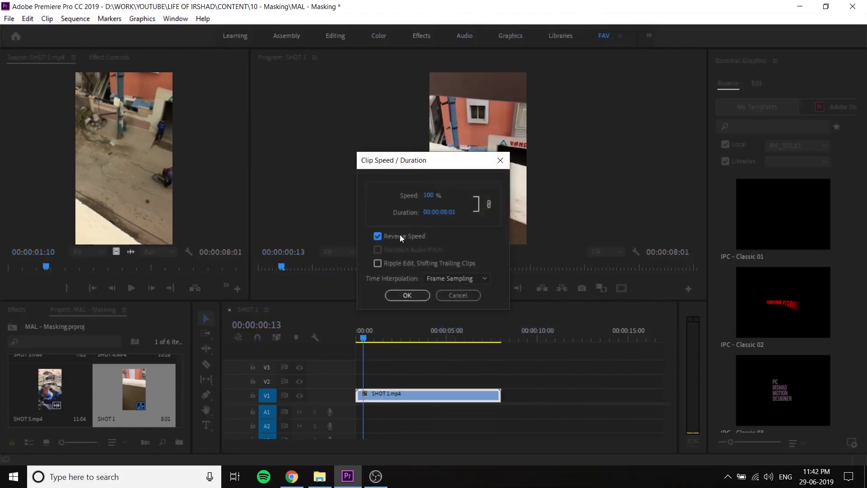
pyautogui.click(406, 296)
# Step: Nest the reversed SHOT 1.mp4 clip using the default sequence name
pyautogui.rightClick(440, 392)
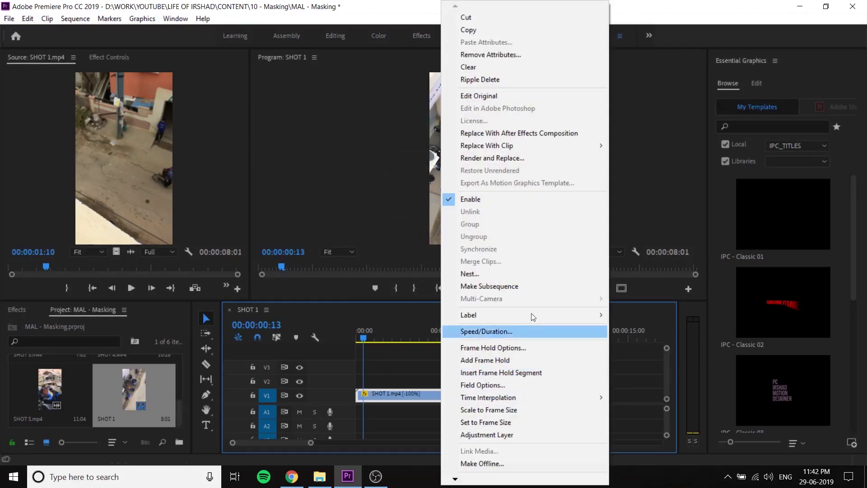
pyautogui.click(492, 274)
pyautogui.press('Return')
# Step: Place the playhead at 00:00:07:07 and move the nested clip up to track V2
pyautogui.moveTo(364, 339); pyautogui.dragTo(488, 339)
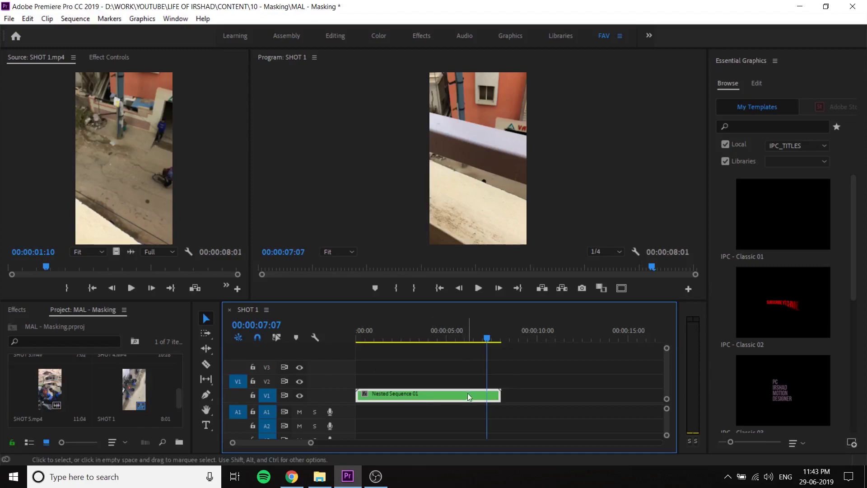
pyautogui.moveTo(468, 397); pyautogui.dragTo(440, 386)
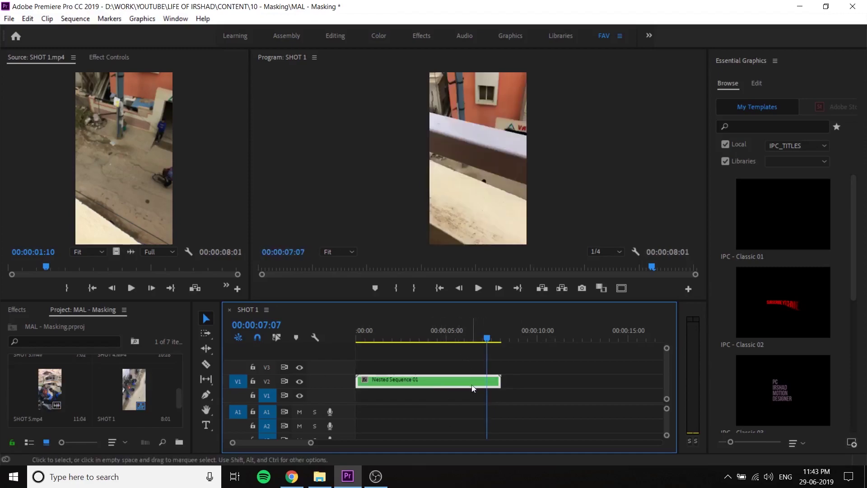
# Step: Show the nested clip's effect controls, widen their panel, and make the upper panels taller than the timeline area
pyautogui.click(108, 58)
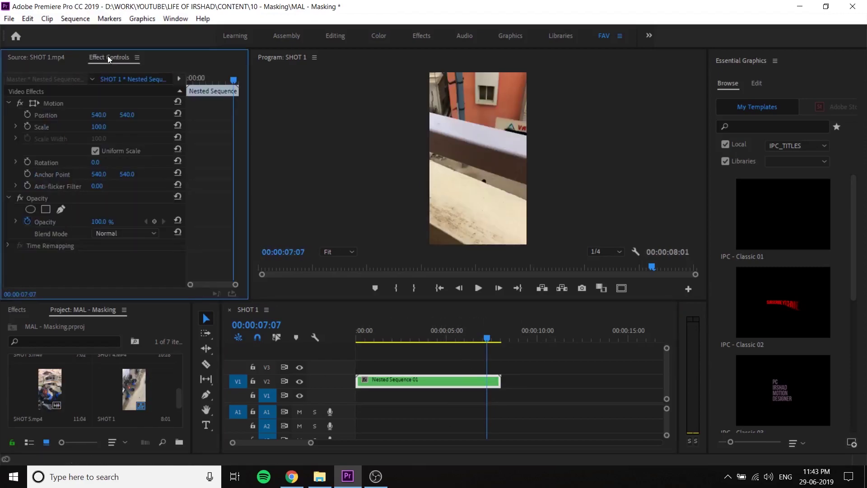
pyautogui.moveTo(249, 212); pyautogui.dragTo(324, 212)
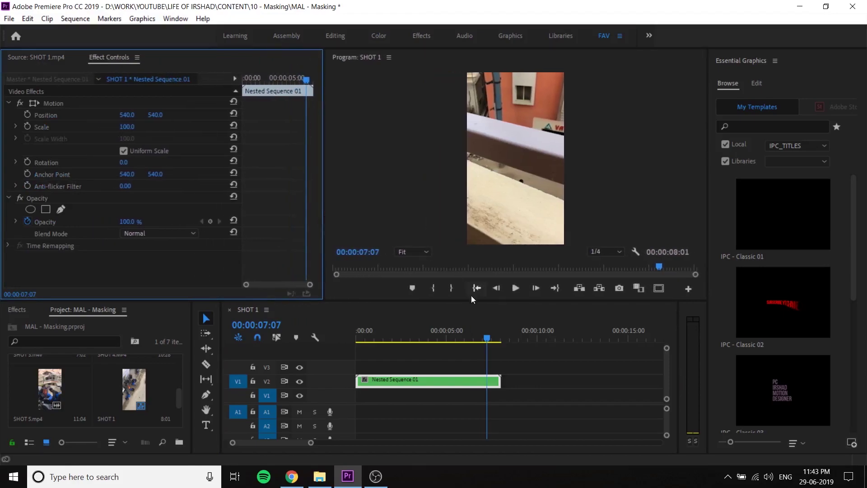
pyautogui.moveTo(471, 300); pyautogui.dragTo(464, 320)
pyautogui.click(667, 392)
pyautogui.moveTo(669, 399); pyautogui.dragTo(669, 407)
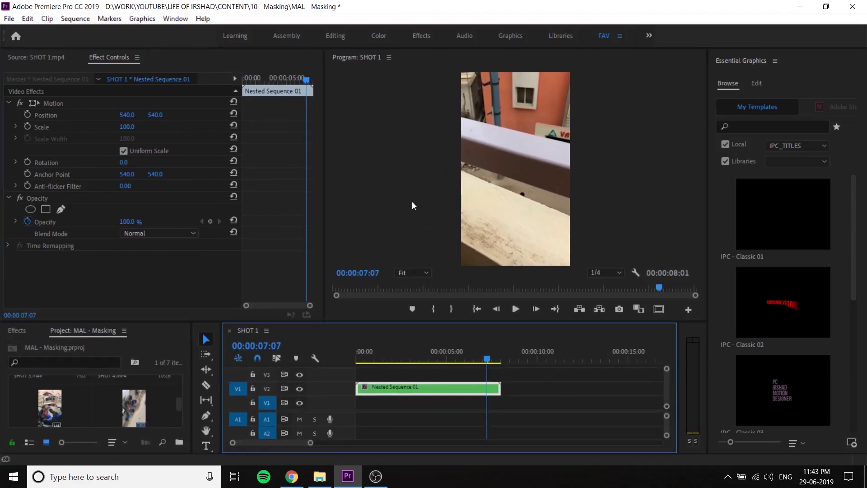
# Step: Collapse the nested clip's Motion settings, show its Opacity settings, and turn off animation for the Opacity value
pyautogui.click(7, 103)
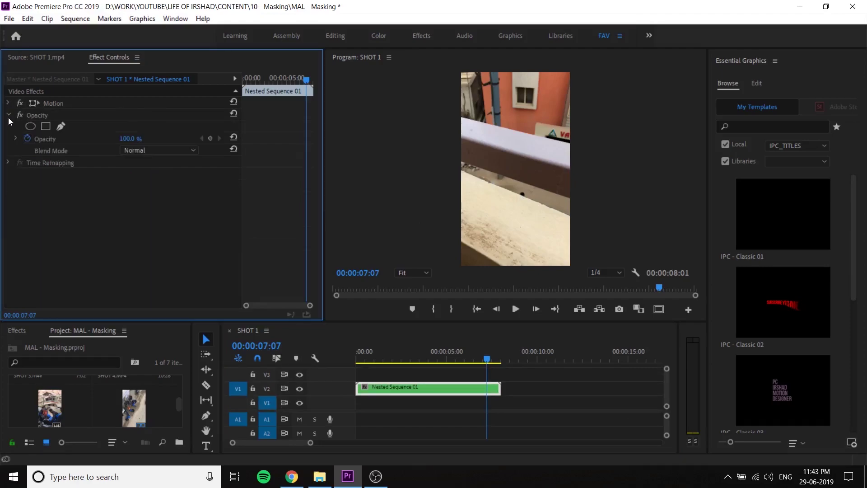
pyautogui.click(9, 115)
pyautogui.click(466, 418)
pyautogui.click(457, 387)
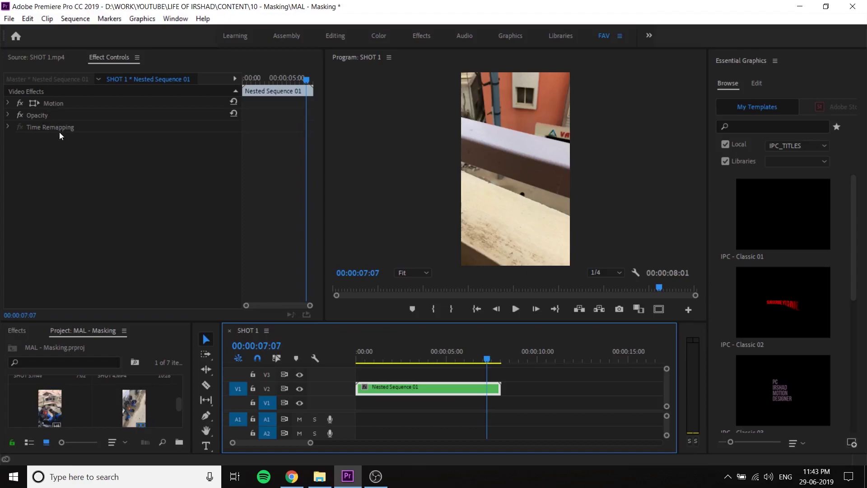
pyautogui.click(41, 116)
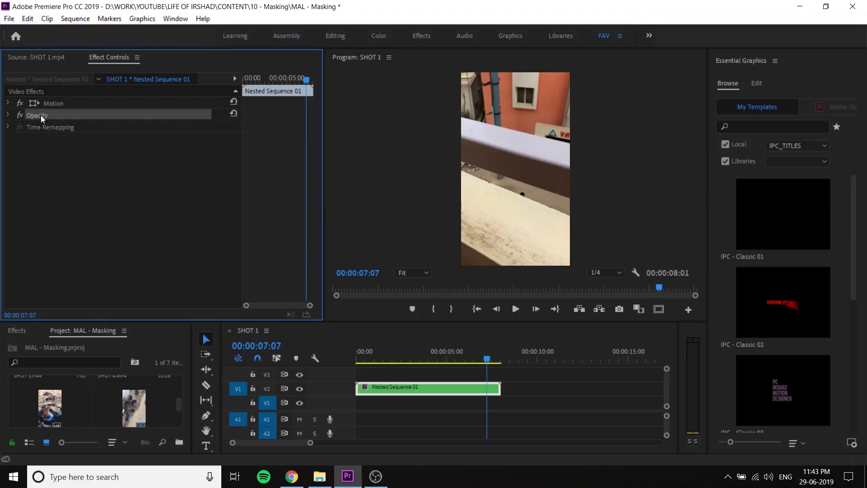
pyautogui.click(7, 115)
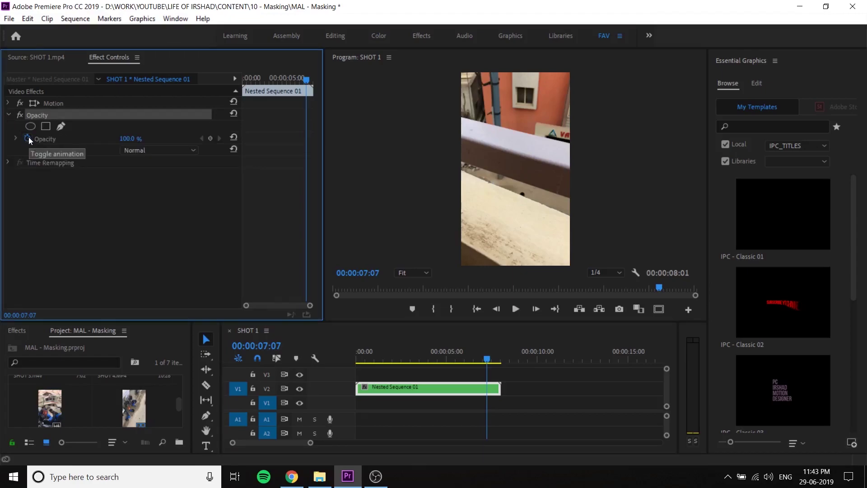
pyautogui.click(28, 138)
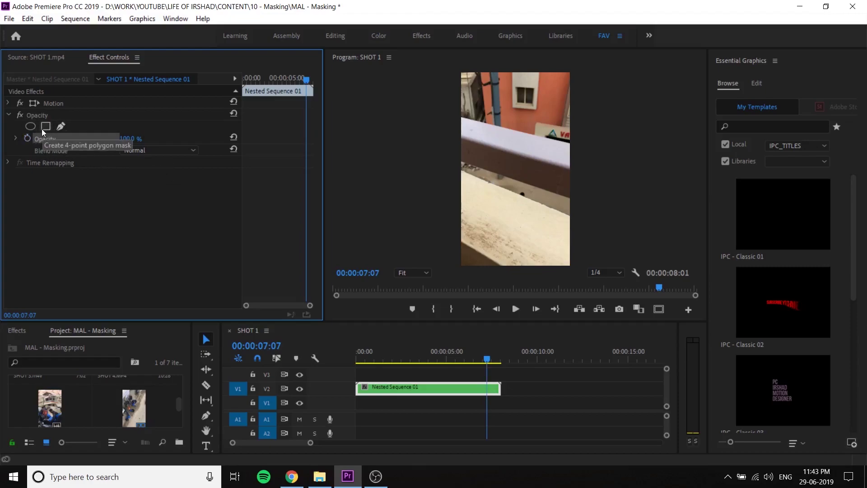
# Step: Add a four-point polygon opacity mask, reshape it over the upper part of the frame, and set its feather to 1.0
pyautogui.click(45, 126)
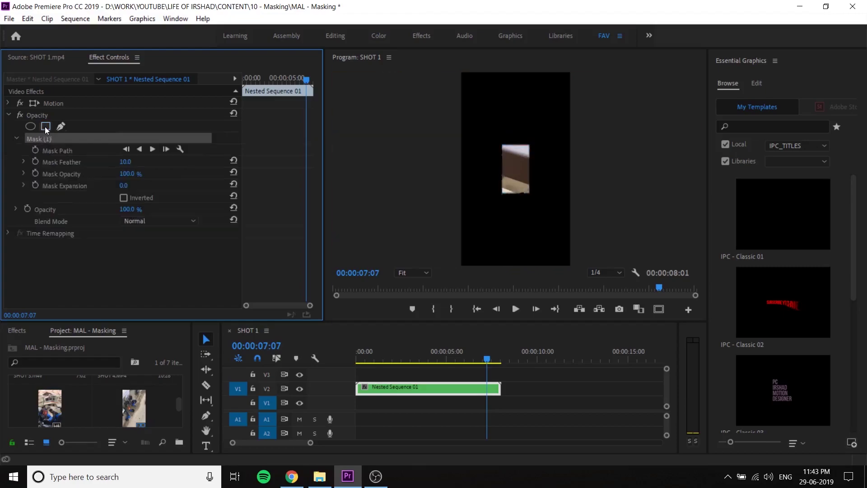
pyautogui.moveTo(520, 161); pyautogui.dragTo(486, 156)
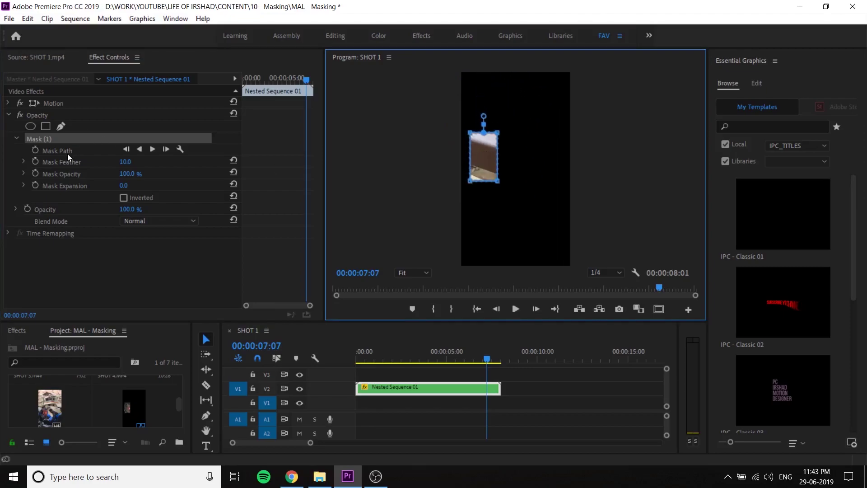
pyautogui.moveTo(499, 132); pyautogui.dragTo(537, 94)
pyautogui.moveTo(500, 181); pyautogui.dragTo(541, 238)
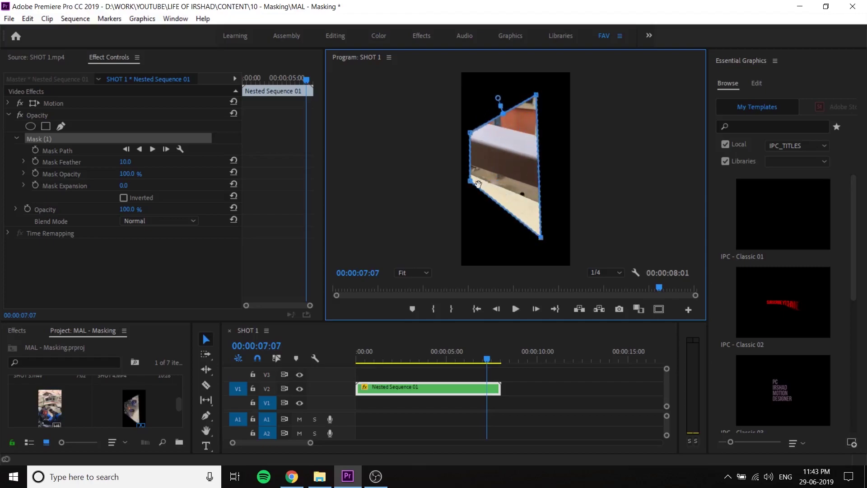
pyautogui.moveTo(488, 194); pyautogui.dragTo(485, 155)
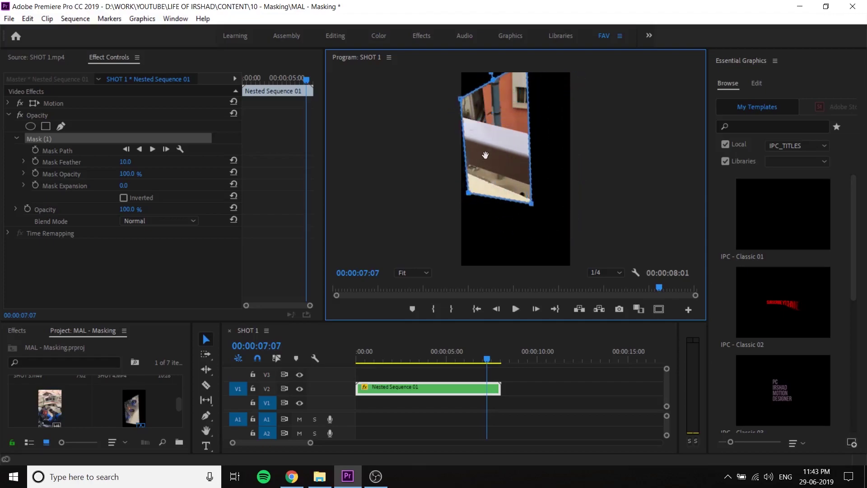
pyautogui.moveTo(125, 161)
pyautogui.mouseDown()
pyautogui.moveTo(174, 161)
pyautogui.moveTo(134, 162)
pyautogui.mouseUp()
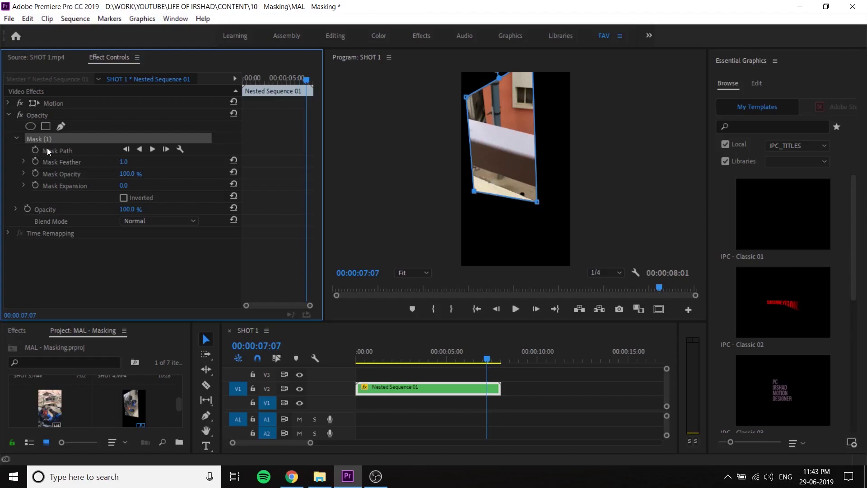
pyautogui.click(587, 133)
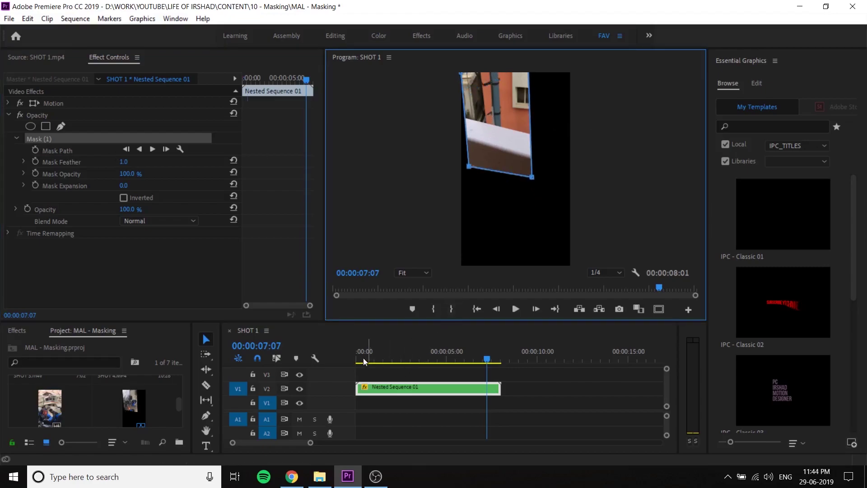
# Step: Try animating the polygon mask's path with keyframes at 00:00:00:00 and 00:00:05:01, and delete the mask
pyautogui.moveTo(363, 358); pyautogui.dragTo(332, 362)
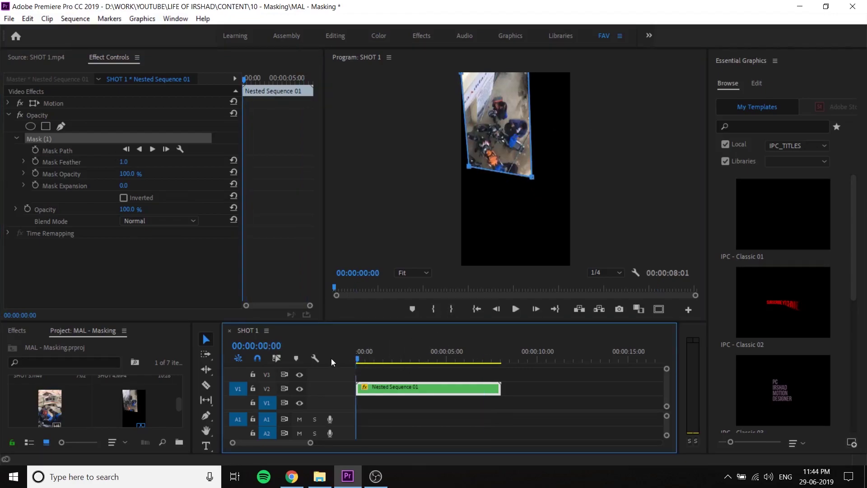
pyautogui.click(35, 151)
pyautogui.click(506, 104)
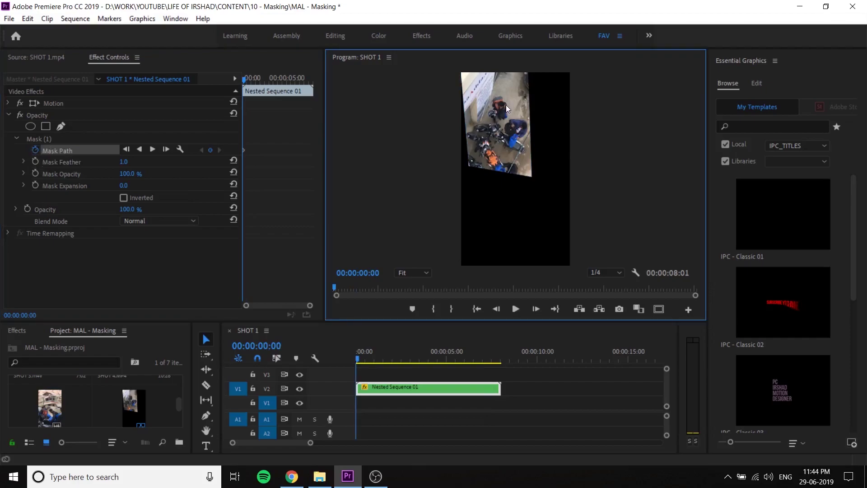
pyautogui.click(51, 138)
pyautogui.moveTo(525, 63); pyautogui.dragTo(575, 159)
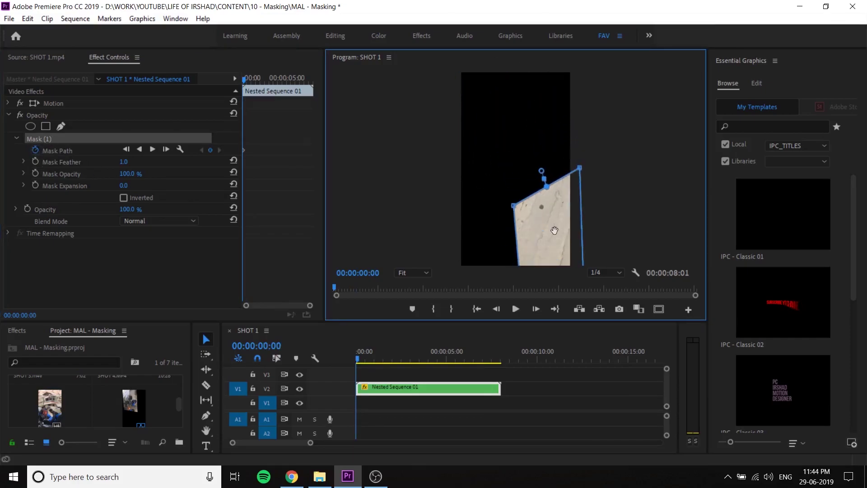
pyautogui.moveTo(575, 233); pyautogui.dragTo(535, 234)
pyautogui.click(285, 81)
pyautogui.press('Right')
pyautogui.press('Right')
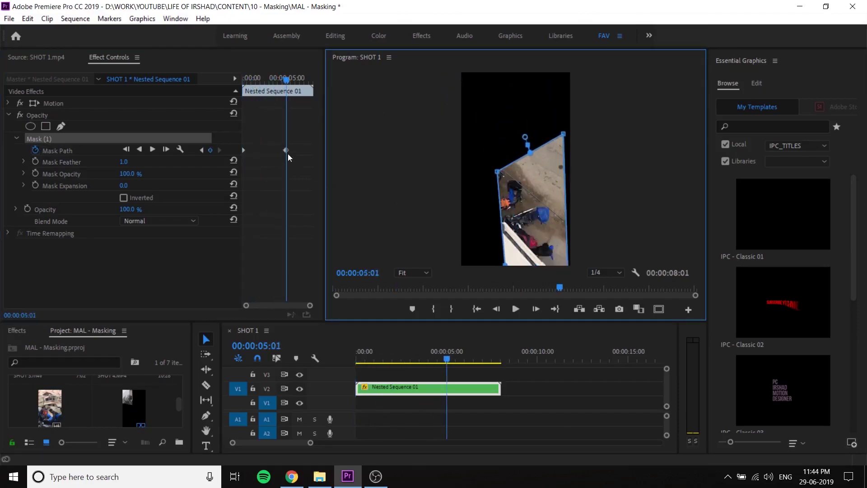
pyautogui.moveTo(286, 79)
pyautogui.mouseDown()
pyautogui.moveTo(249, 90)
pyautogui.moveTo(291, 93)
pyautogui.moveTo(256, 92)
pyautogui.moveTo(281, 92)
pyautogui.mouseUp()
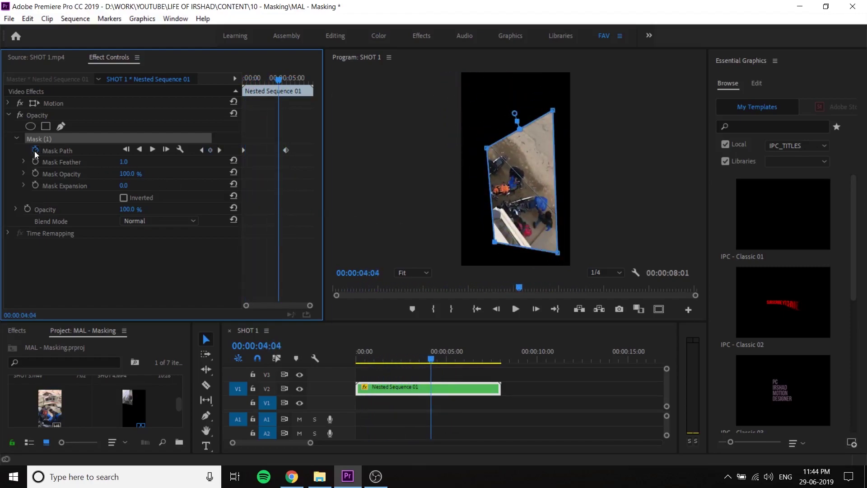
pyautogui.press('Delete')
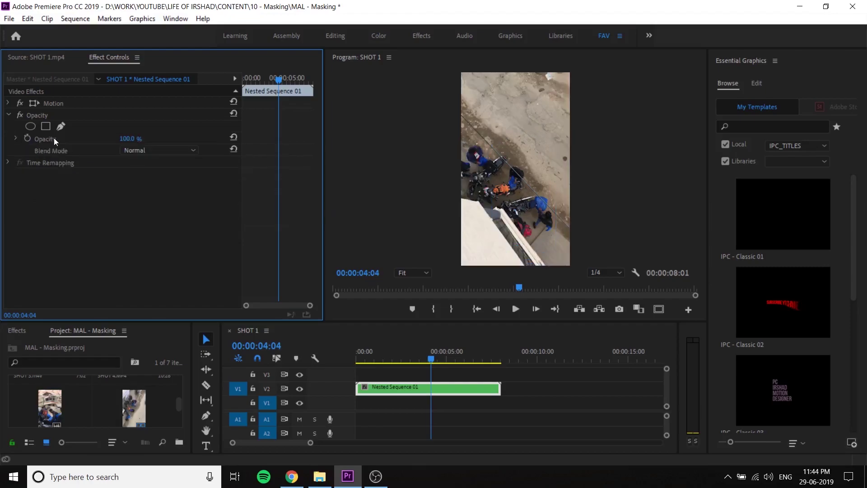
# Step: At 00:00:07:13, draw a closed Pen opacity mask along the upper railing's lower edge, enclosing everything above it and extending past the frame
pyautogui.moveTo(435, 352); pyautogui.dragTo(491, 360)
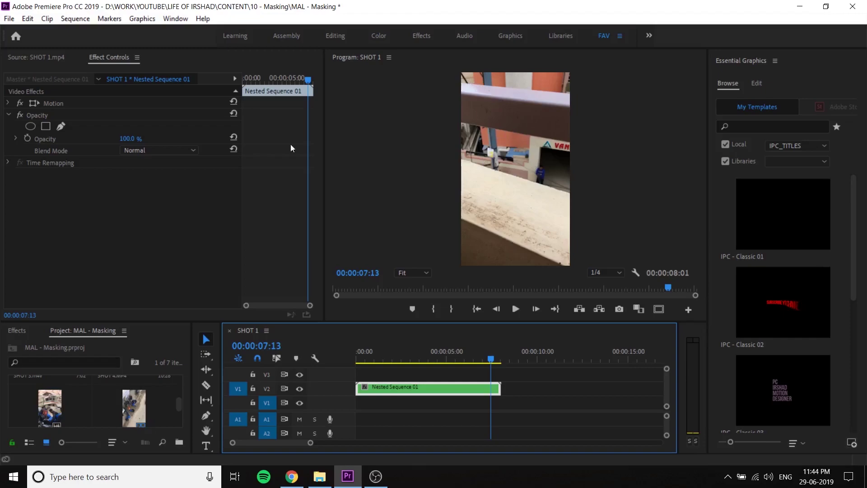
pyautogui.click(66, 125)
pyautogui.click(501, 131)
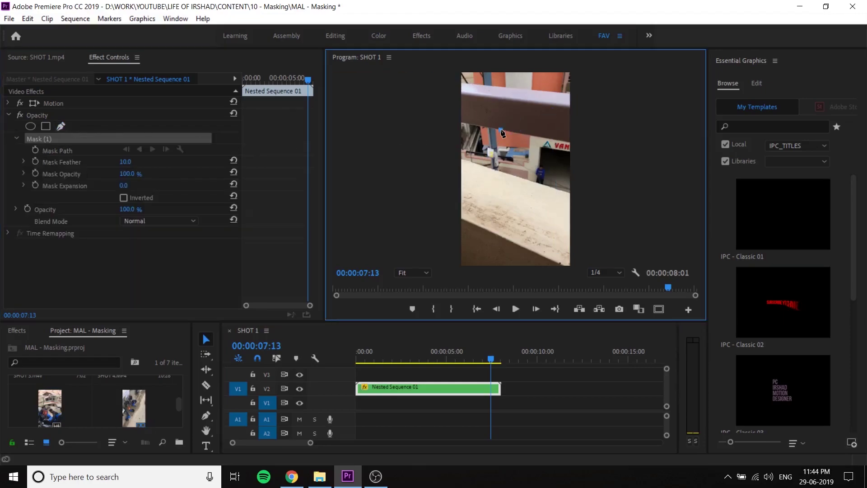
pyautogui.click(580, 145)
pyautogui.click(402, 273)
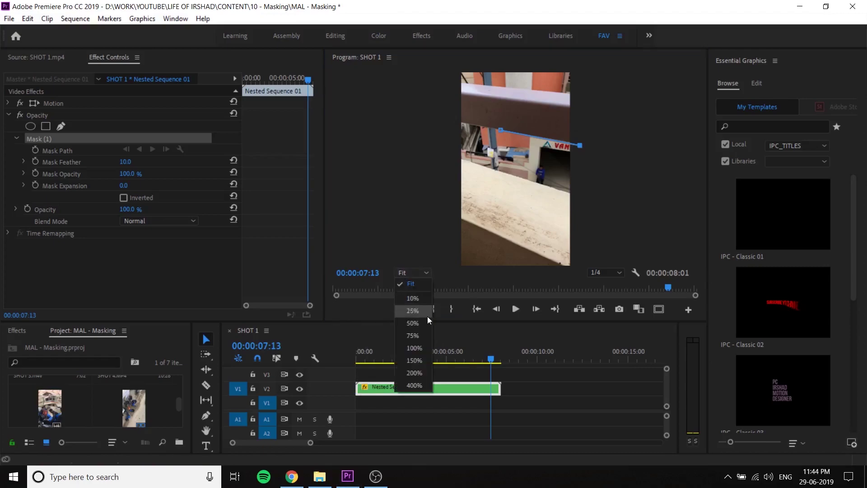
pyautogui.click(425, 335)
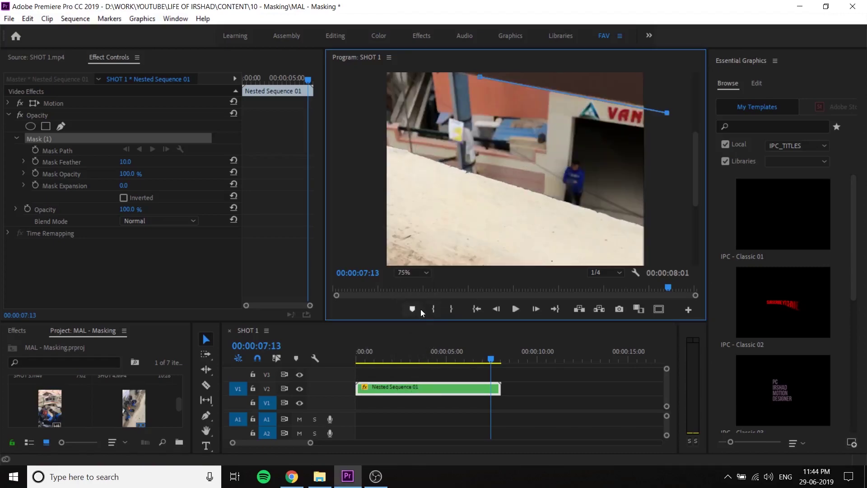
pyautogui.click(412, 274)
pyautogui.click(418, 312)
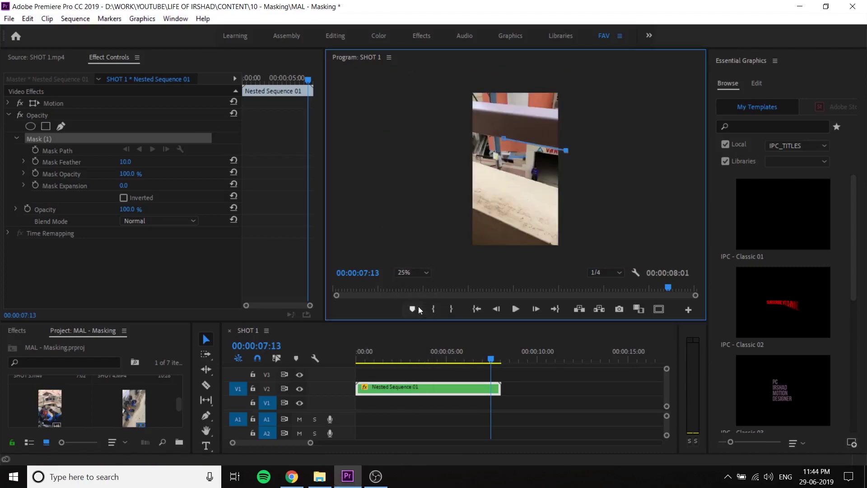
pyautogui.click(578, 77)
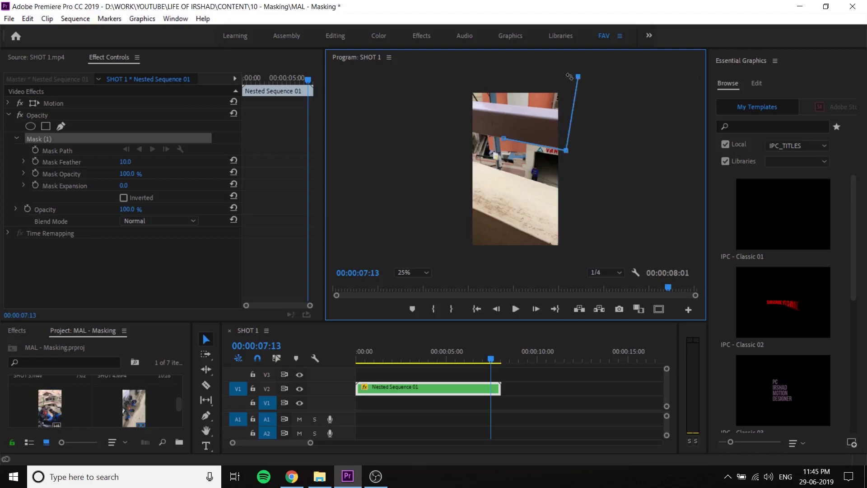
pyautogui.click(454, 82)
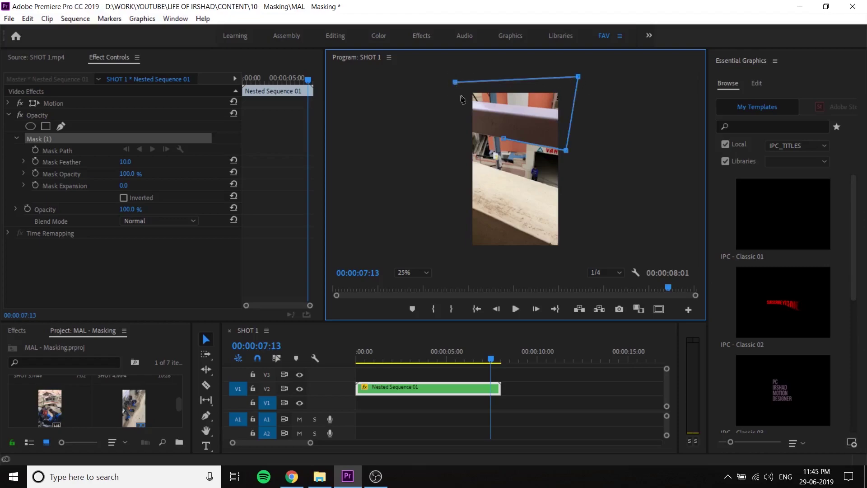
pyautogui.click(457, 131)
pyautogui.click(504, 138)
pyautogui.moveTo(457, 130); pyautogui.dragTo(456, 129)
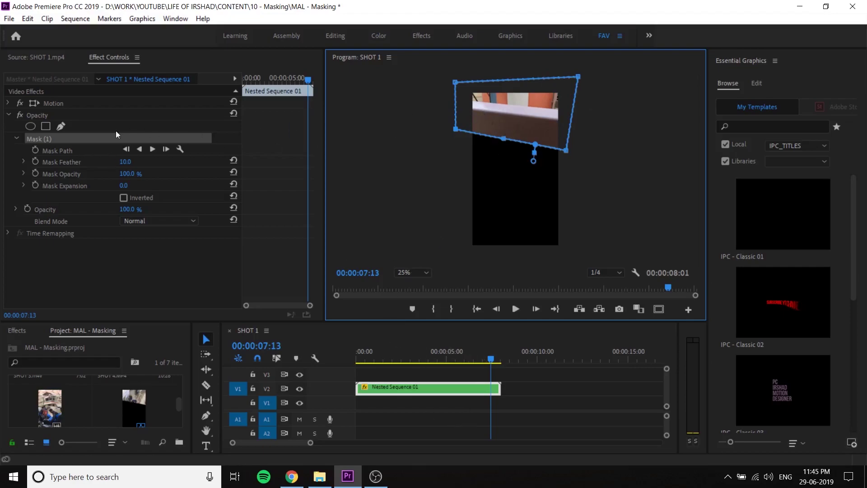
# Step: Start Mask Path keyframing at 00:00:07:13 and fine-tune the mask's lower-right corner along the railing edge
pyautogui.click(64, 151)
pyautogui.click(39, 151)
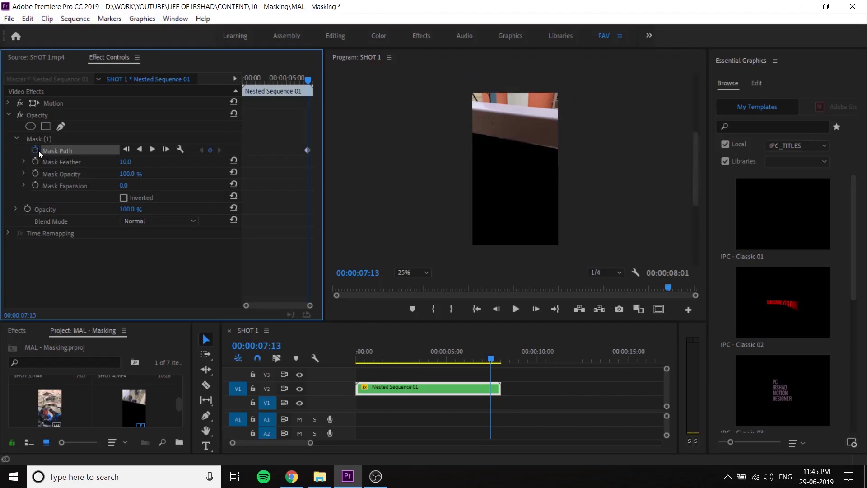
pyautogui.click(63, 139)
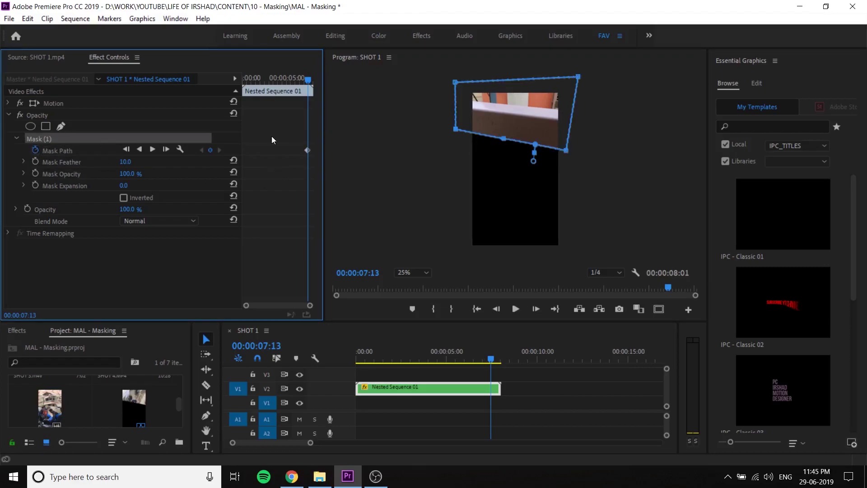
pyautogui.moveTo(567, 153); pyautogui.dragTo(569, 154)
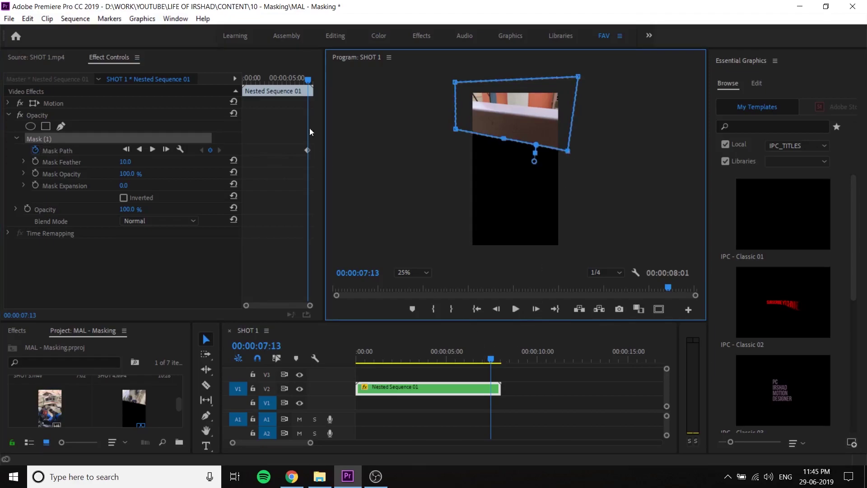
# Step: At 00:00:06:23, pull the mask's lower points below the picture so the mask encloses the full frame
pyautogui.moveTo(307, 77); pyautogui.dragTo(302, 78)
pyautogui.moveTo(569, 154); pyautogui.dragTo(574, 262)
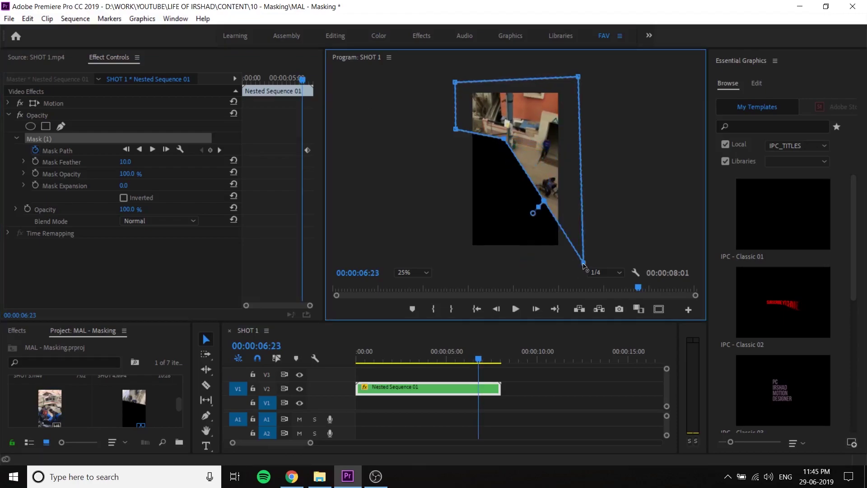
pyautogui.moveTo(505, 143); pyautogui.dragTo(489, 238)
pyautogui.keyDown('alt'); pyautogui.click(505, 138); pyautogui.keyUp('alt')
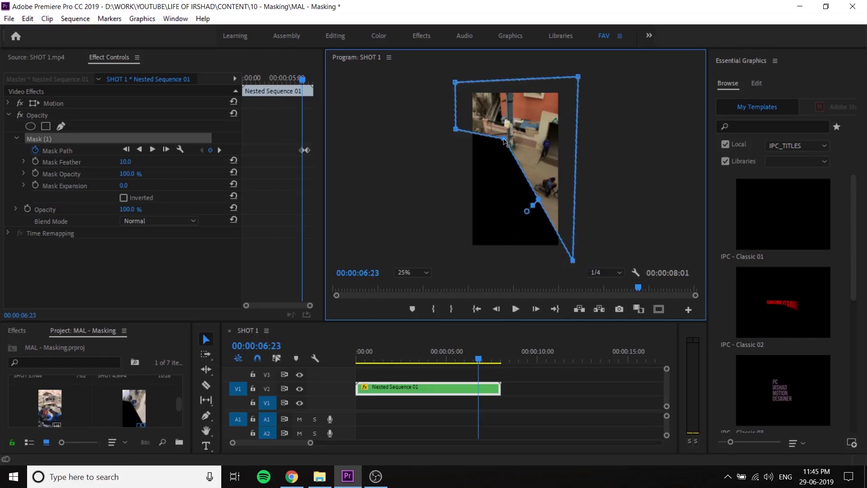
pyautogui.moveTo(504, 138); pyautogui.dragTo(495, 211)
pyautogui.hotkey('ctrl', 'z')
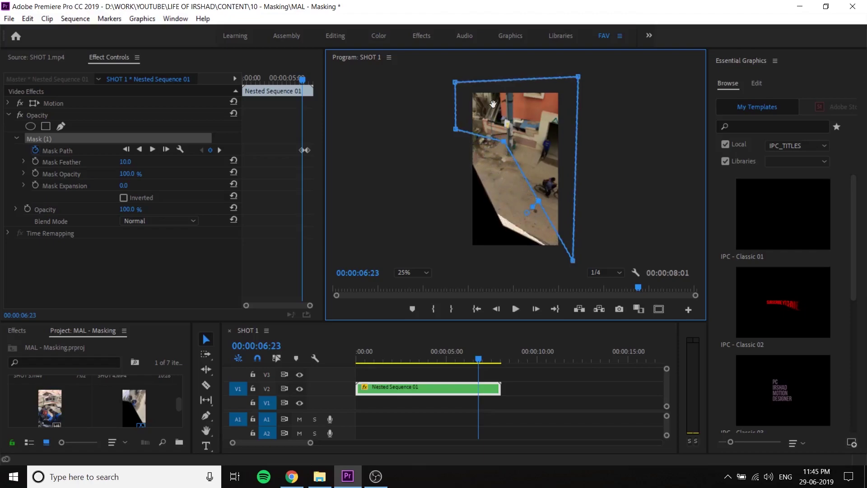
pyautogui.hotkey('ctrl', 'z')
pyautogui.moveTo(455, 130); pyautogui.dragTo(454, 249)
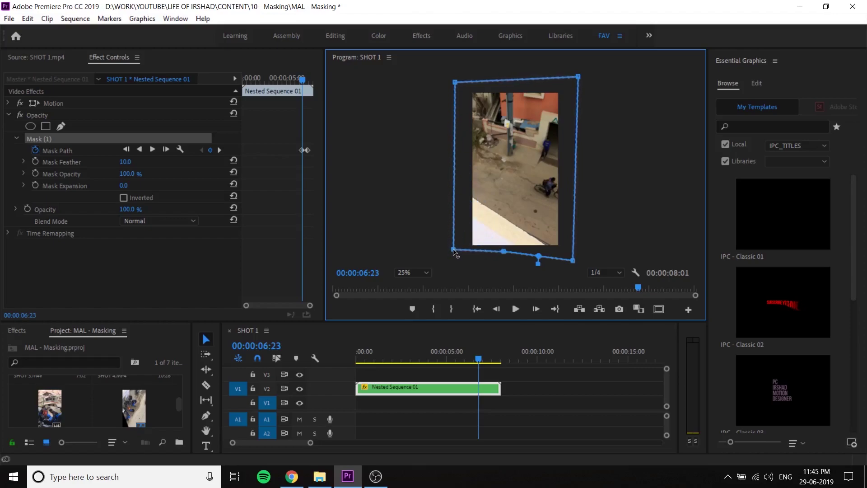
# Step: At 00:00:07:03, adjust the mask's lower points so its edge follows the lower edge of the railing
pyautogui.click(303, 168)
pyautogui.press('=')
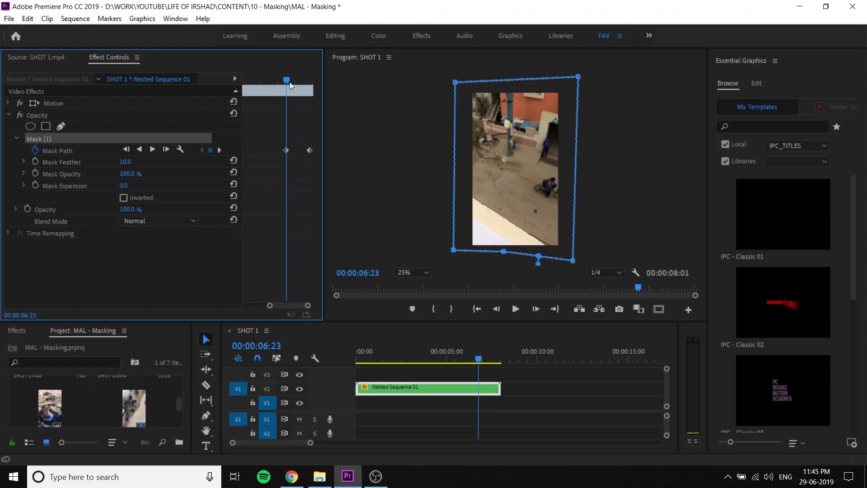
pyautogui.moveTo(285, 79); pyautogui.dragTo(298, 85)
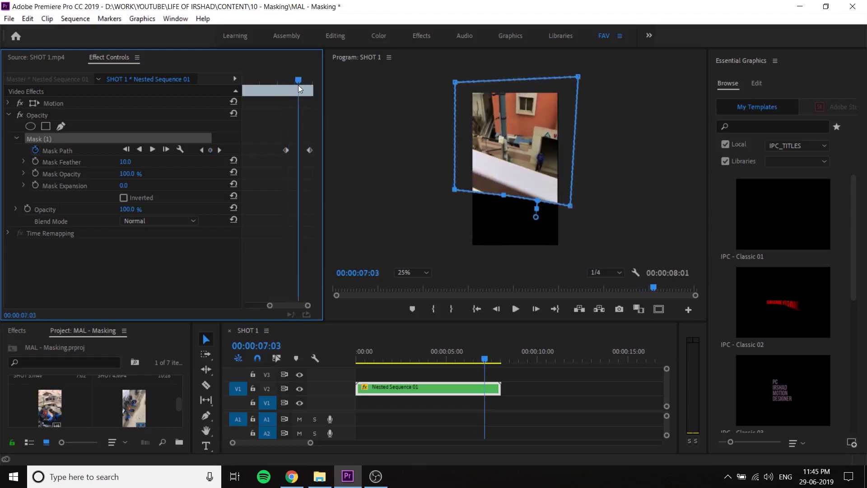
pyautogui.moveTo(453, 189); pyautogui.dragTo(460, 182)
pyautogui.moveTo(570, 204); pyautogui.dragTo(575, 242)
pyautogui.moveTo(505, 195)
pyautogui.mouseDown()
pyautogui.moveTo(506, 220)
pyautogui.moveTo(507, 202)
pyautogui.mouseUp()
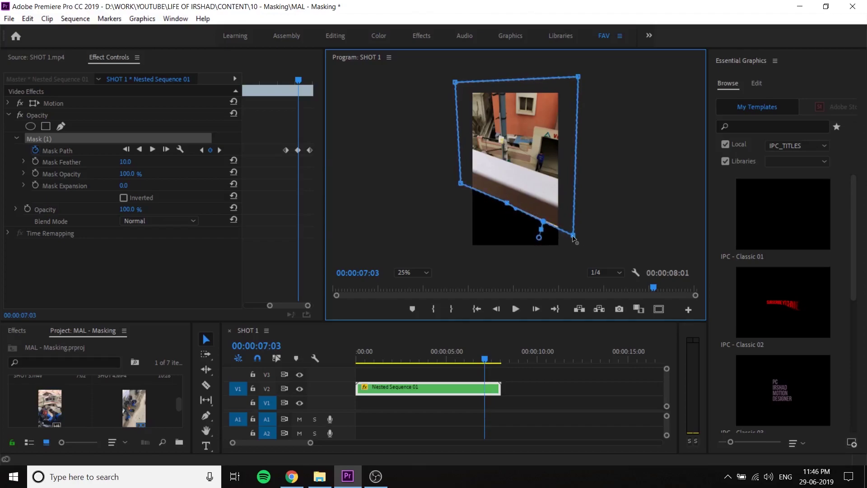
# Step: Fine-tune the mask's lower-right corner at 00:00:07:03, and at 00:00:07:08 realign the lower mask points with the railing's lower edge
pyautogui.moveTo(573, 236); pyautogui.dragTo(576, 232)
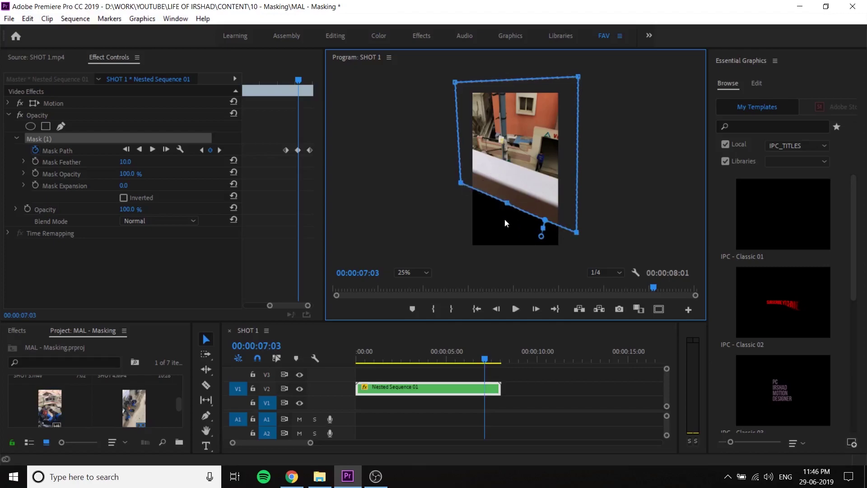
pyautogui.moveTo(298, 80); pyautogui.dragTo(304, 85)
pyautogui.moveTo(572, 193); pyautogui.dragTo(576, 189)
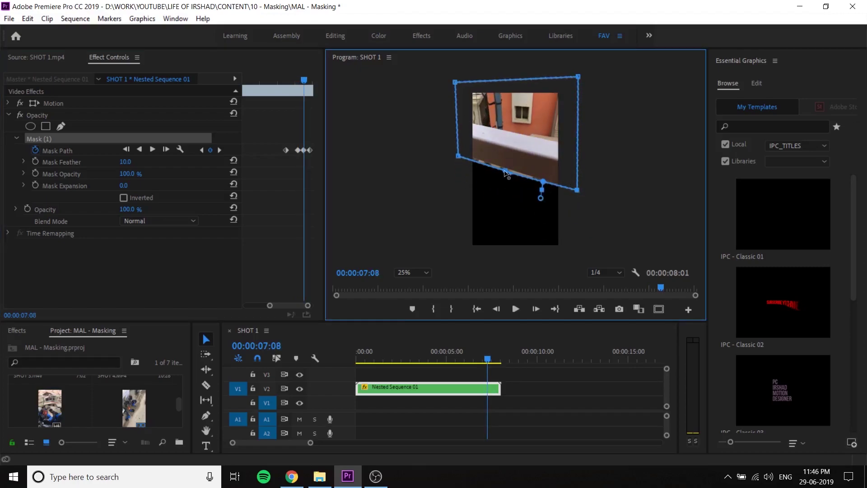
pyautogui.moveTo(459, 156); pyautogui.dragTo(458, 153)
# Step: At 00:00:06:28, pull the mask's lower points down to follow the railing's lower edge
pyautogui.moveTo(303, 78); pyautogui.dragTo(292, 79)
pyautogui.moveTo(577, 248); pyautogui.dragTo(571, 269)
pyautogui.moveTo(505, 228); pyautogui.dragTo(503, 242)
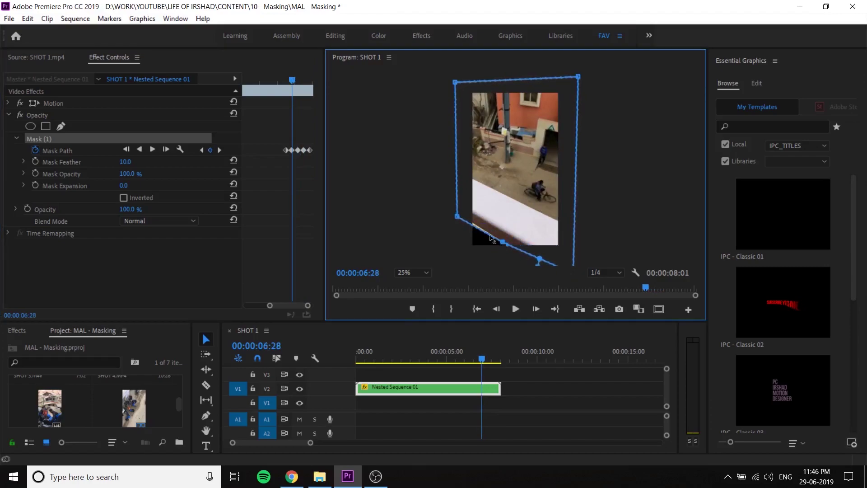
pyautogui.moveTo(457, 217); pyautogui.dragTo(458, 215)
# Step: At 00:00:06:26, pull the mask's lower middle point down below the picture's bottom edge
pyautogui.moveTo(289, 79); pyautogui.dragTo(292, 79)
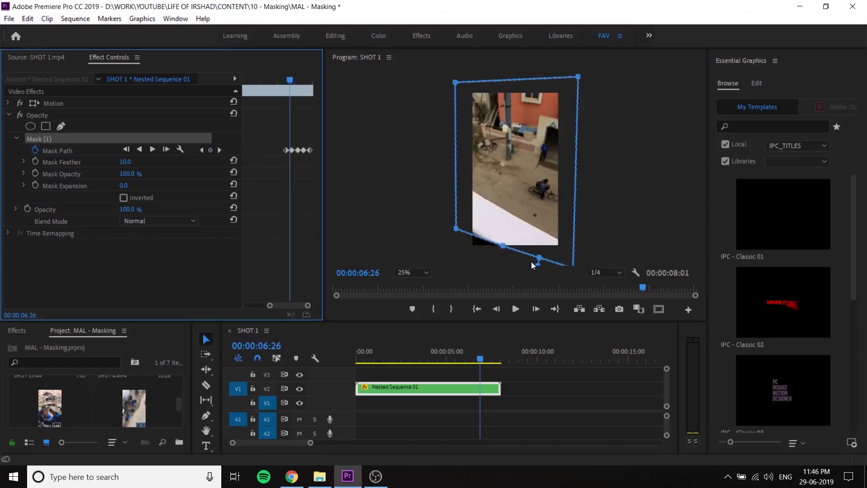
pyautogui.click(503, 246)
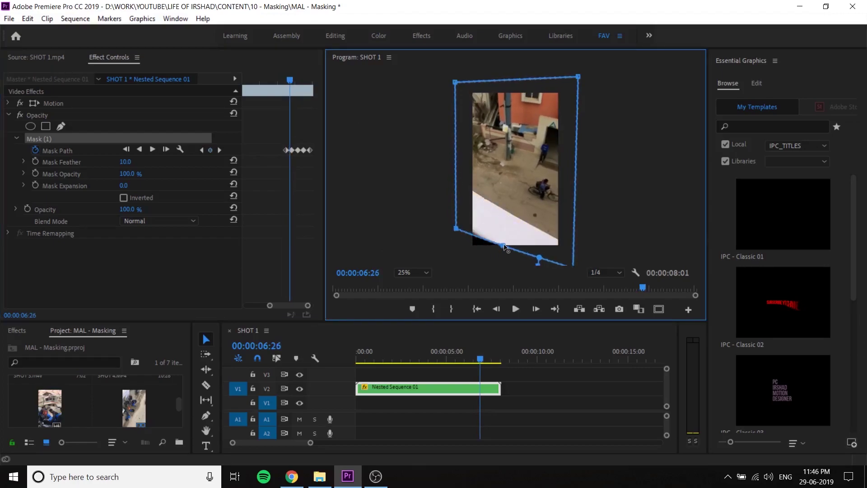
pyautogui.moveTo(504, 246)
pyautogui.mouseDown()
pyautogui.moveTo(502, 262)
pyautogui.moveTo(494, 243)
pyautogui.moveTo(505, 248)
pyautogui.moveTo(501, 256)
pyautogui.mouseUp()
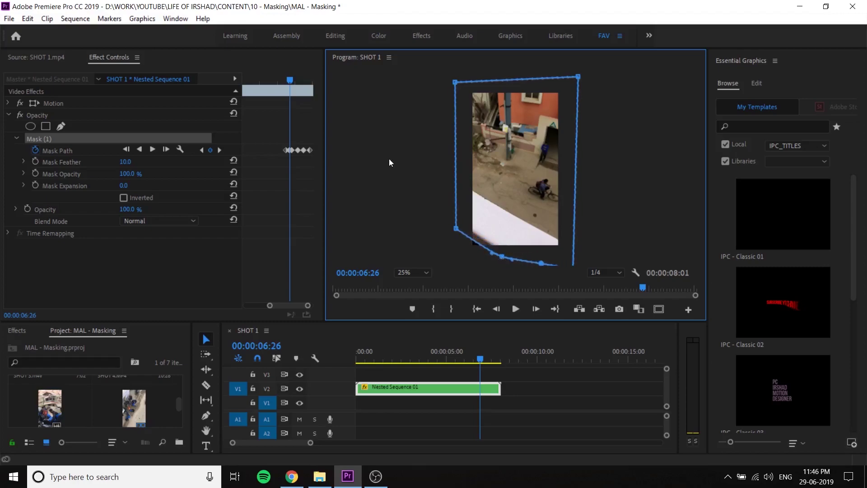
# Step: At 00:00:07:14, raise the mask's lower points to fit the railing's lower edge
pyautogui.moveTo(290, 80); pyautogui.dragTo(311, 87)
pyautogui.click(568, 151)
pyautogui.moveTo(569, 151); pyautogui.dragTo(572, 143)
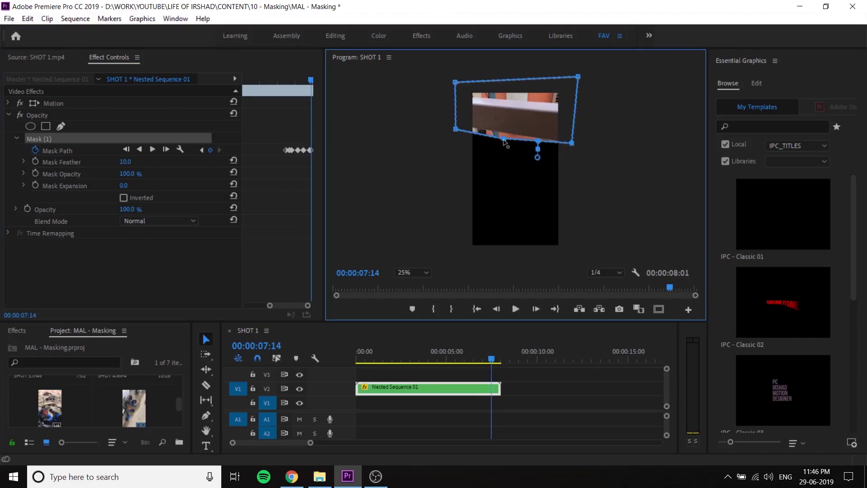
pyautogui.click(506, 138)
pyautogui.moveTo(506, 140); pyautogui.dragTo(505, 132)
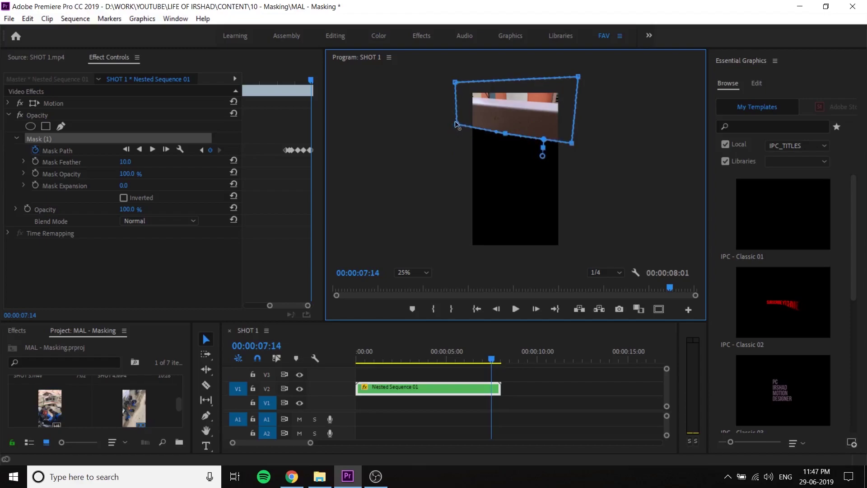
pyautogui.moveTo(505, 132); pyautogui.dragTo(507, 134)
# Step: At 00:00:07:17, move the mask up and adjust its lower points to exclude the area beneath the railing
pyautogui.click(533, 311)
pyautogui.click(534, 310)
pyautogui.click(533, 311)
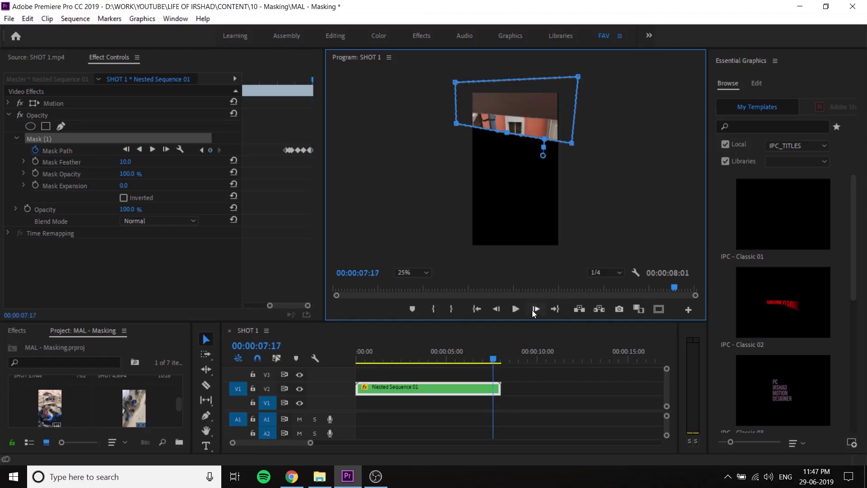
pyautogui.moveTo(546, 129); pyautogui.dragTo(543, 111)
pyautogui.moveTo(603, 147); pyautogui.dragTo(483, 107)
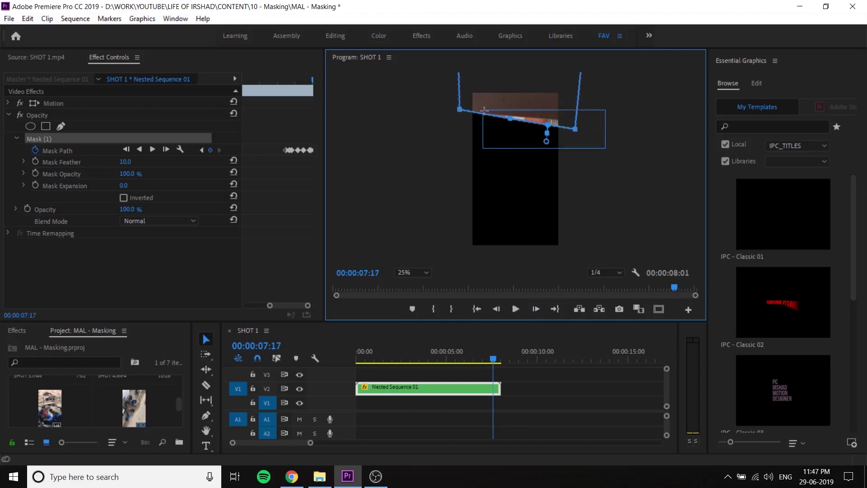
pyautogui.moveTo(575, 132); pyautogui.dragTo(580, 123)
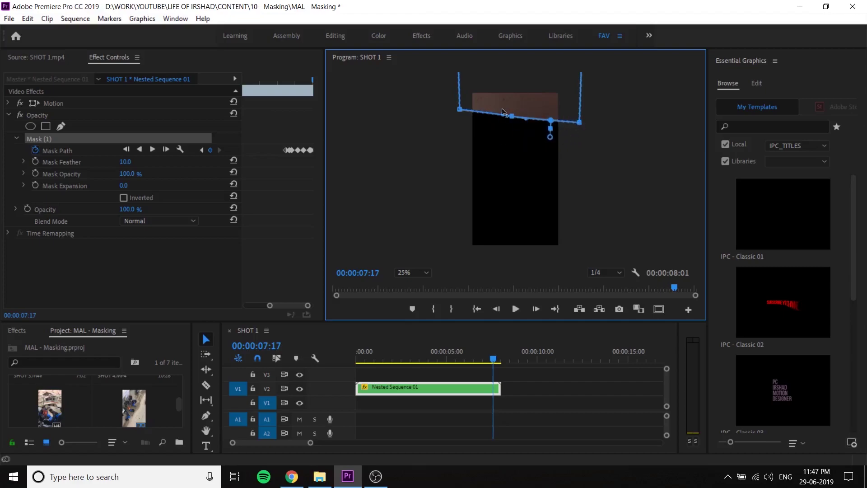
pyautogui.moveTo(515, 120); pyautogui.dragTo(513, 117)
# Step: At 00:00:07:20, move the mask up and align its lower points with the last strip of railing
pyautogui.click(538, 310)
pyautogui.click(537, 310)
pyautogui.click(538, 310)
pyautogui.moveTo(542, 107); pyautogui.dragTo(581, 100)
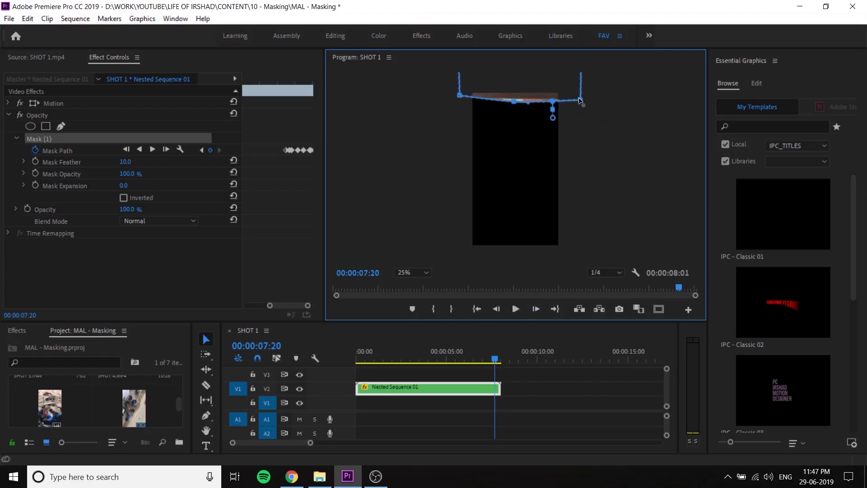
pyautogui.moveTo(518, 104); pyautogui.dragTo(516, 101)
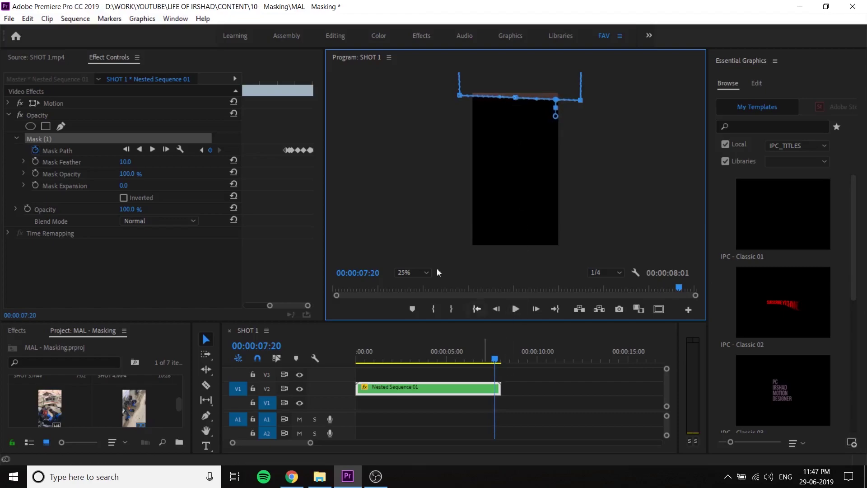
# Step: At 00:00:07:21, move the whole mask up out of the picture so the nested clip is fully hidden
pyautogui.click(537, 308)
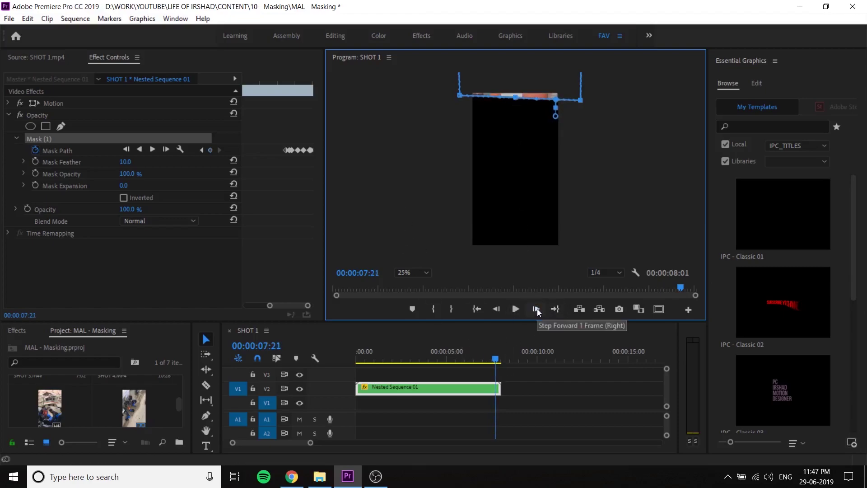
pyautogui.moveTo(525, 83); pyautogui.dragTo(543, 72)
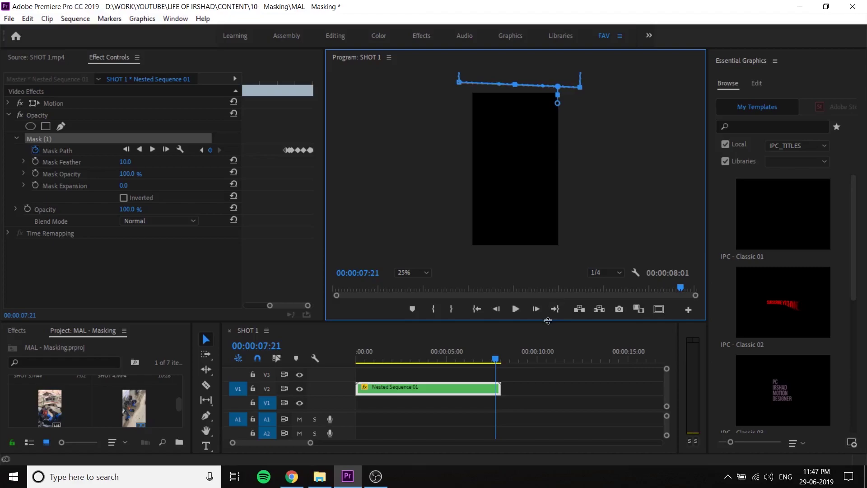
pyautogui.click(539, 310)
# Step: Play and scrub through the mask animation toward the end of the nested clip
pyautogui.moveTo(498, 357); pyautogui.dragTo(463, 354)
pyautogui.press('space')
pyautogui.press('space')
pyautogui.click(443, 352)
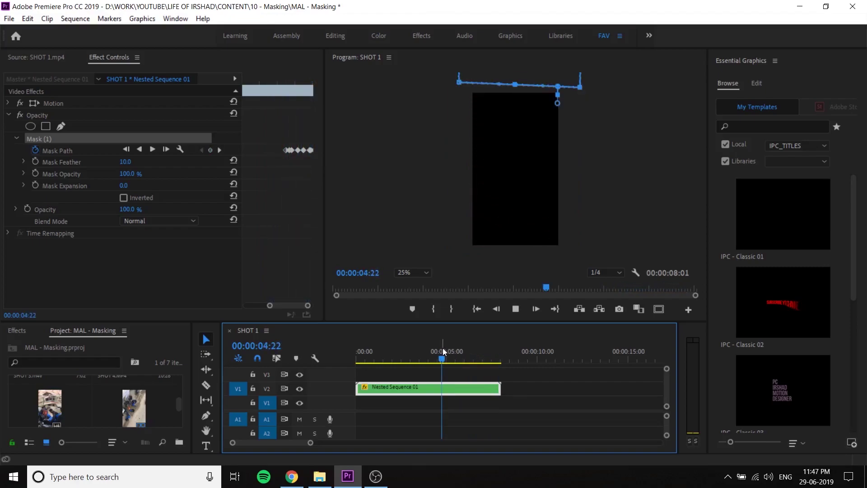
pyautogui.moveTo(455, 357); pyautogui.dragTo(487, 373)
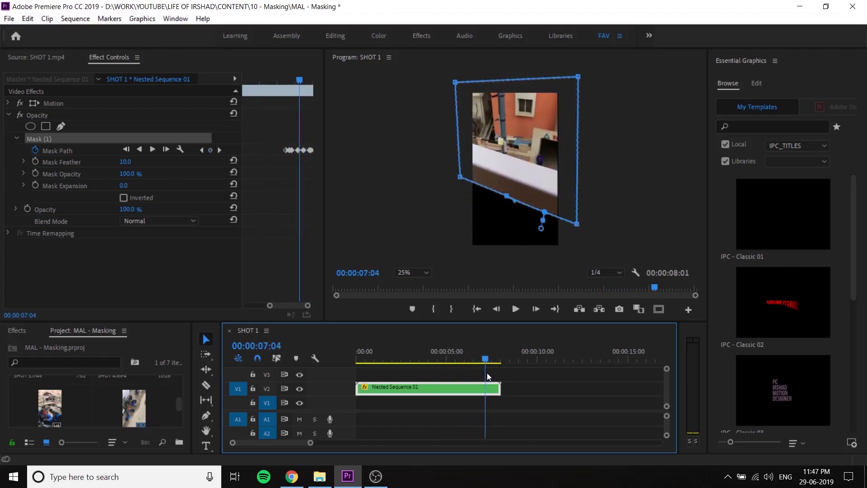
# Step: Place SHOT 2.m4v on V1 beneath the end of Nested Sequence 01, starting at about 5 seconds
pyautogui.scroll(2, 103, 417)
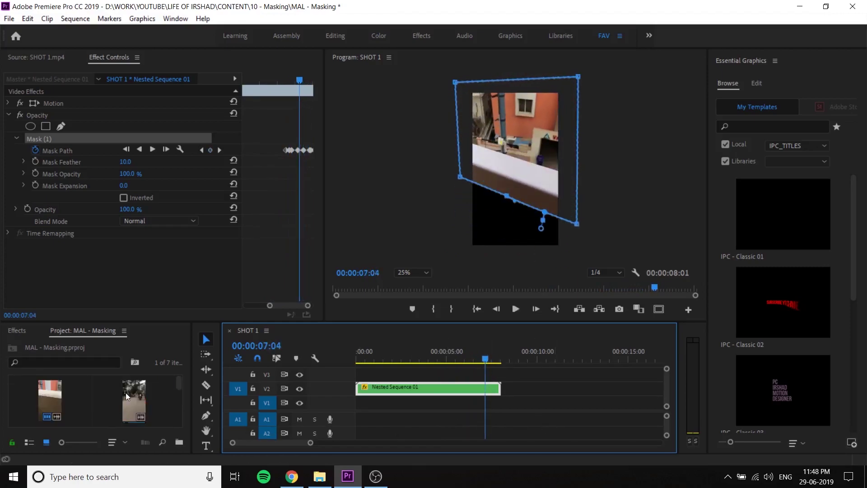
pyautogui.doubleClick(131, 395)
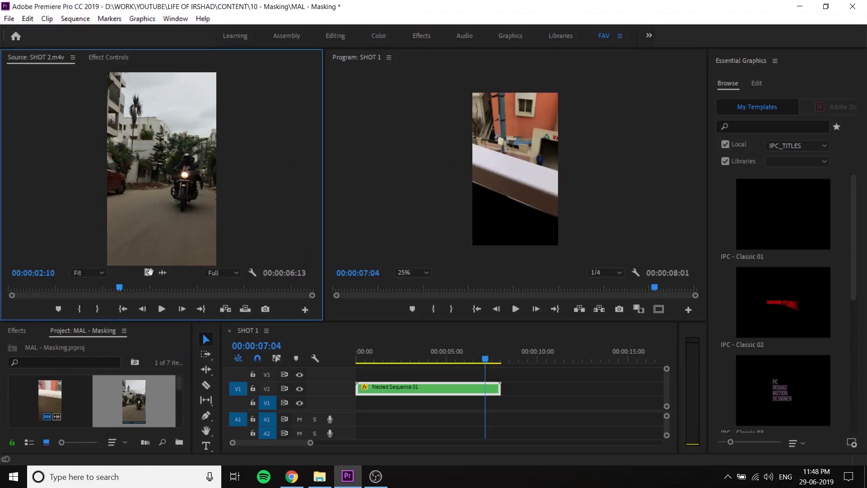
pyautogui.moveTo(511, 367); pyautogui.dragTo(487, 372)
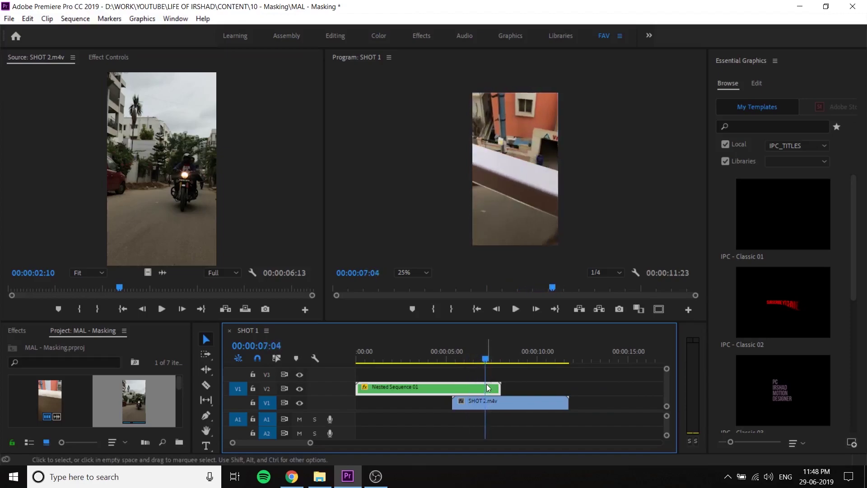
# Step: At 00:00:07:04, nudge the nested clip's whole mask along the railing and set its Mask Feather to 77
pyautogui.click(116, 58)
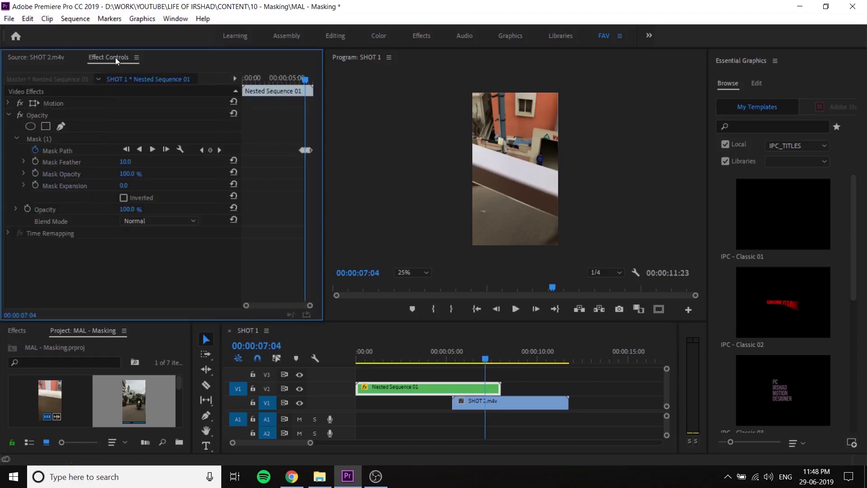
pyautogui.click(59, 138)
pyautogui.moveTo(524, 188); pyautogui.dragTo(529, 187)
pyautogui.click(126, 167)
pyautogui.moveTo(126, 162); pyautogui.dragTo(152, 161)
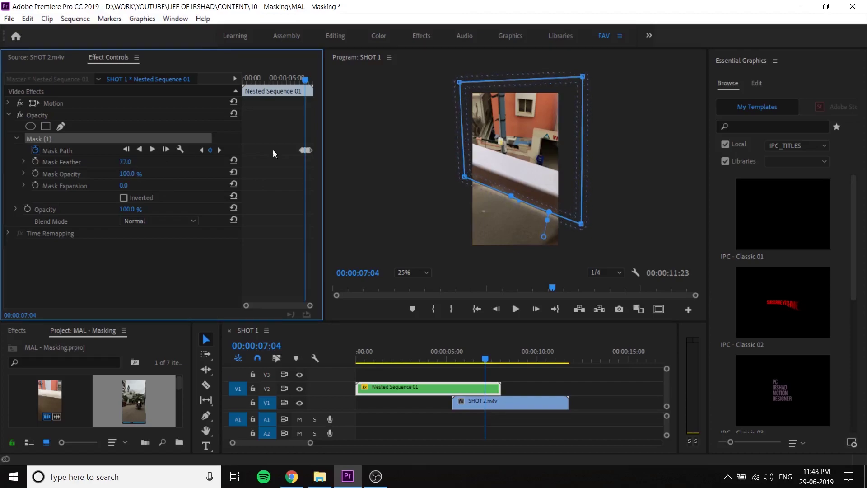
pyautogui.moveTo(520, 160); pyautogui.dragTo(522, 158)
# Step: Play back the sequence to review the railing transition into SHOT 2
pyautogui.click(454, 357)
pyautogui.press('space')
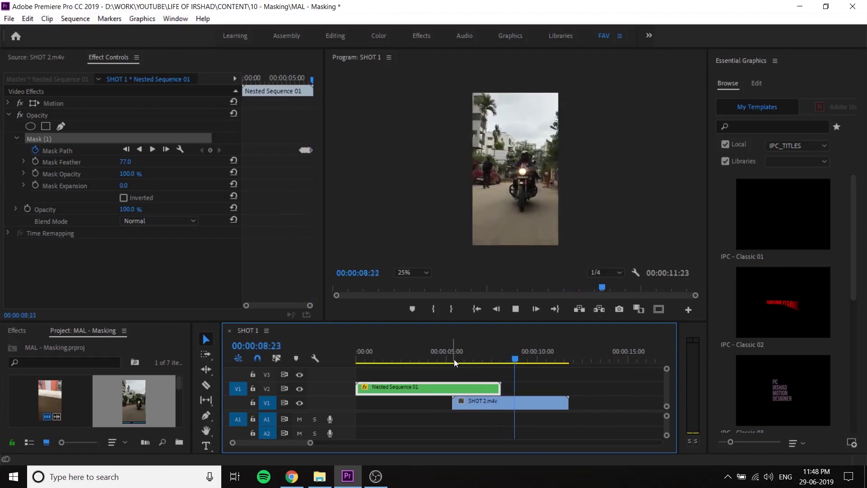
pyautogui.press('Home')
pyautogui.press('space')
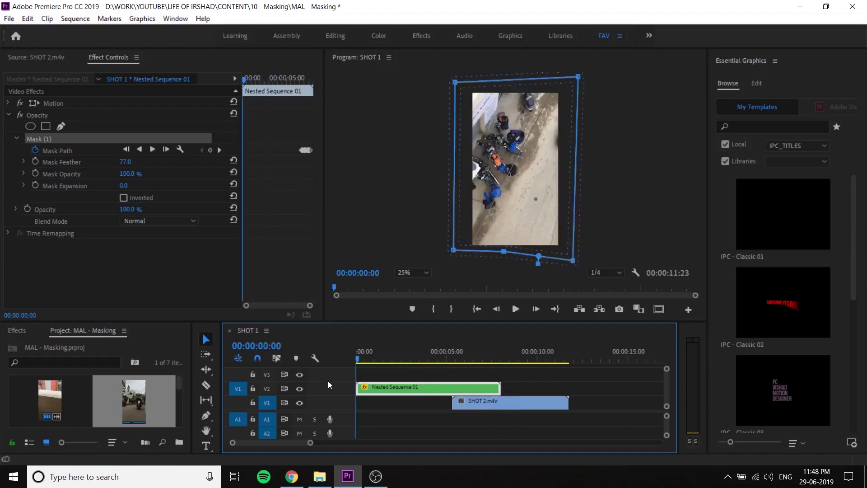
pyautogui.click(611, 378)
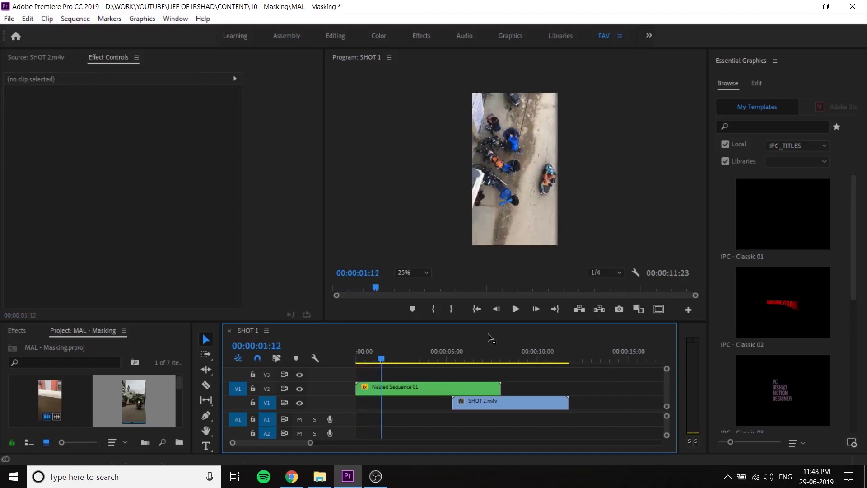
pyautogui.press('Home')
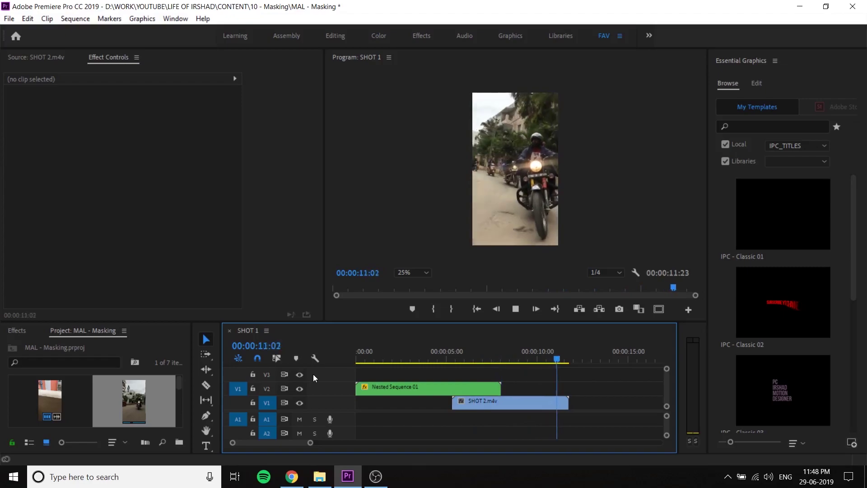
pyautogui.press('space')
pyautogui.moveTo(405, 357); pyautogui.dragTo(329, 365)
pyautogui.press('space')
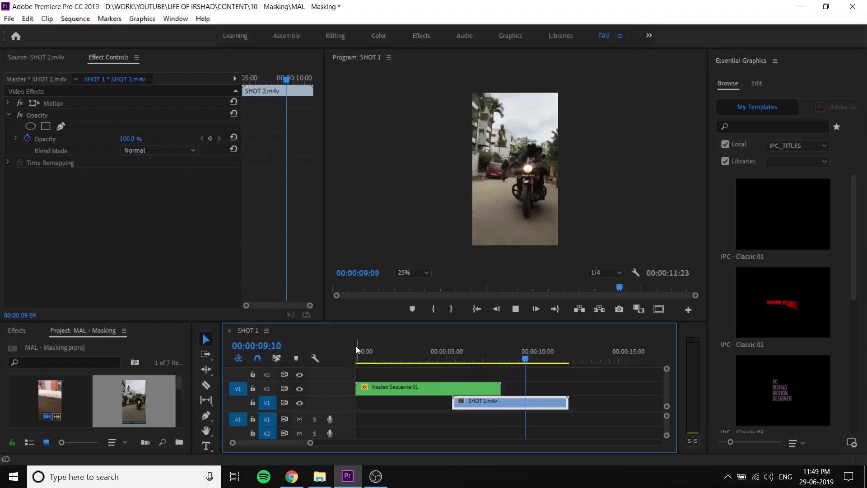
# Step: At 00:00:07:10, select the nested clip's Mask (1) and shift the whole mask slightly up and right
pyautogui.moveTo(451, 360); pyautogui.dragTo(489, 377)
pyautogui.click(486, 391)
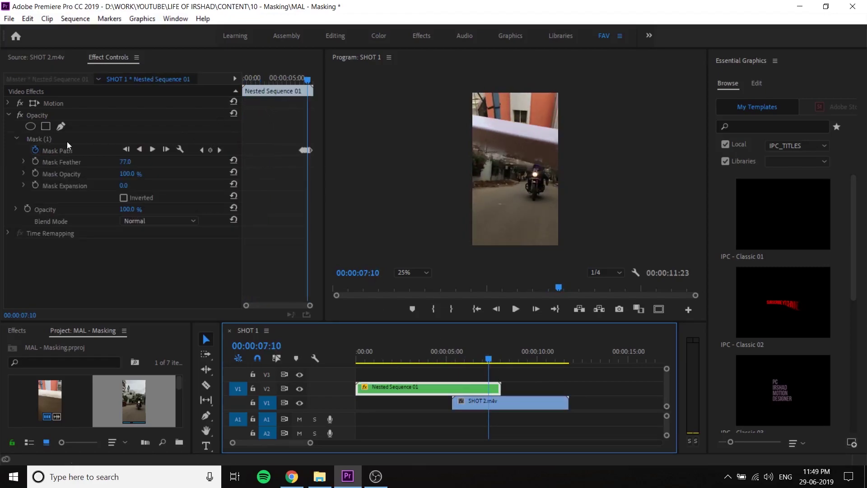
pyautogui.click(66, 140)
pyautogui.moveTo(554, 142); pyautogui.dragTo(559, 137)
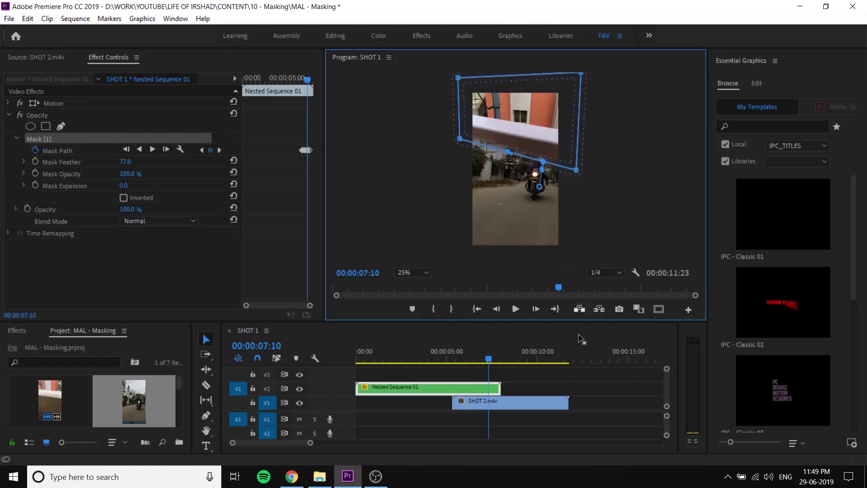
# Step: Shift the whole mask slightly upward at 00:00:07:03 and at 00:00:06:28 to trim below the railing
pyautogui.moveTo(489, 359); pyautogui.dragTo(485, 359)
pyautogui.moveTo(521, 167); pyautogui.dragTo(522, 160)
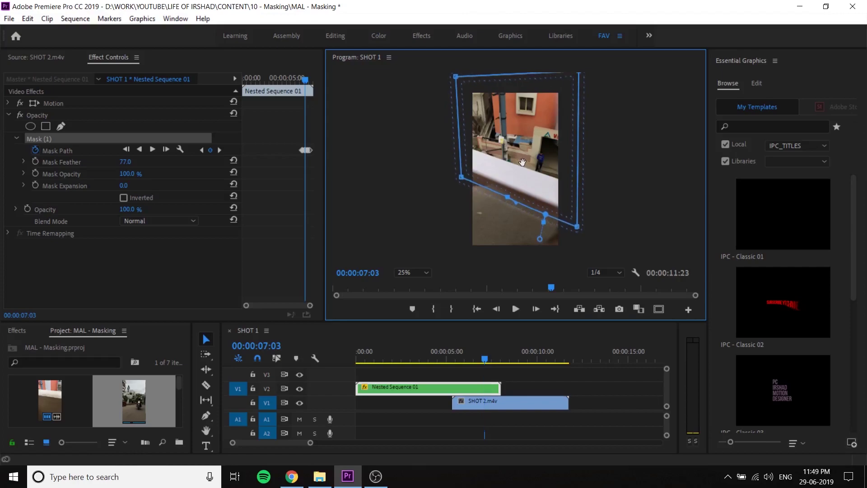
pyautogui.moveTo(484, 359); pyautogui.dragTo(482, 359)
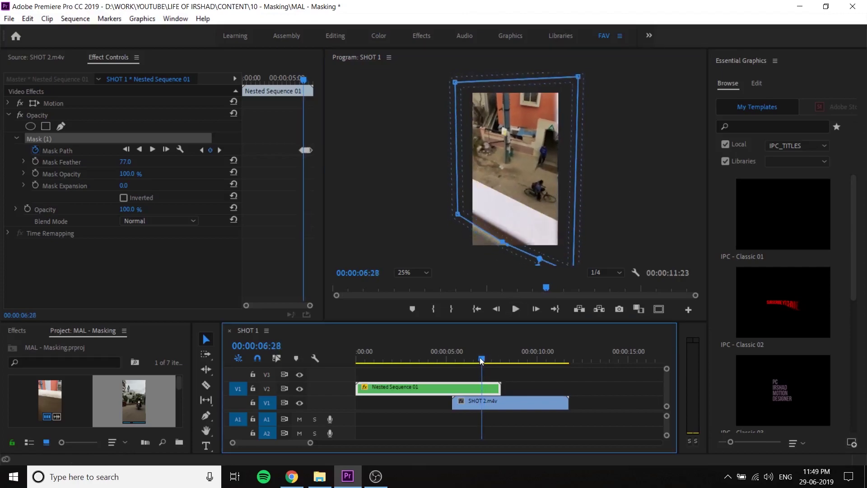
pyautogui.moveTo(529, 203); pyautogui.dragTo(531, 199)
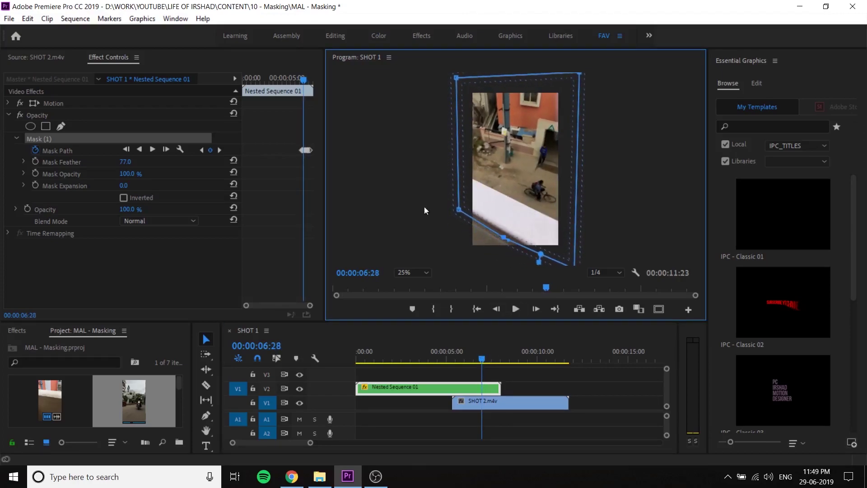
# Step: Nudge the whole mask at the Mask Path keyframe preceding 00:00:06:28, and again at 00:00:06:28
pyautogui.click(202, 150)
pyautogui.click(535, 182)
pyautogui.moveTo(534, 183); pyautogui.dragTo(536, 182)
pyautogui.click(220, 149)
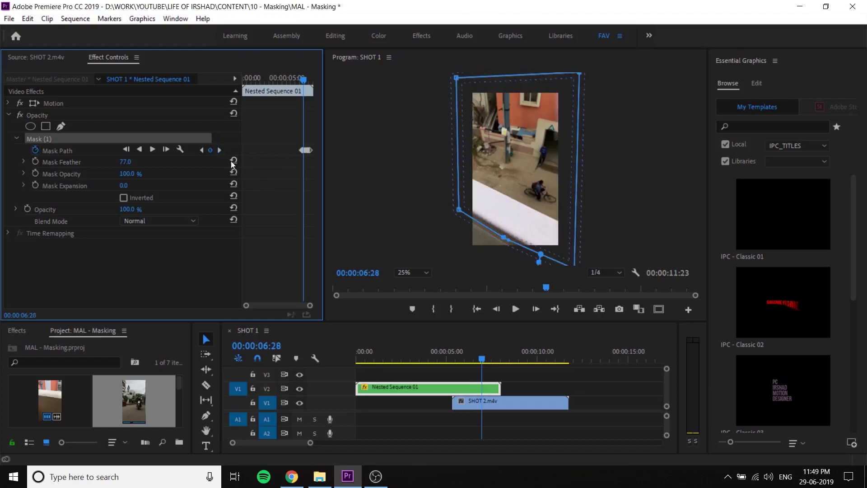
pyautogui.click(543, 193)
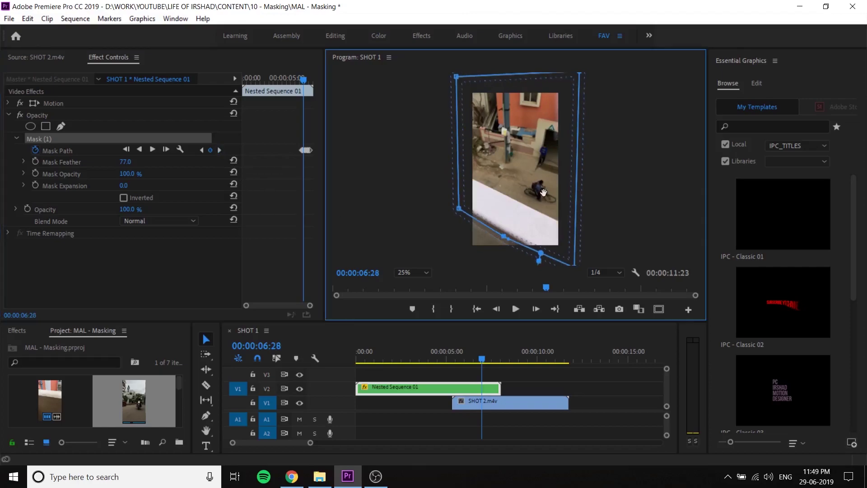
pyautogui.click(223, 150)
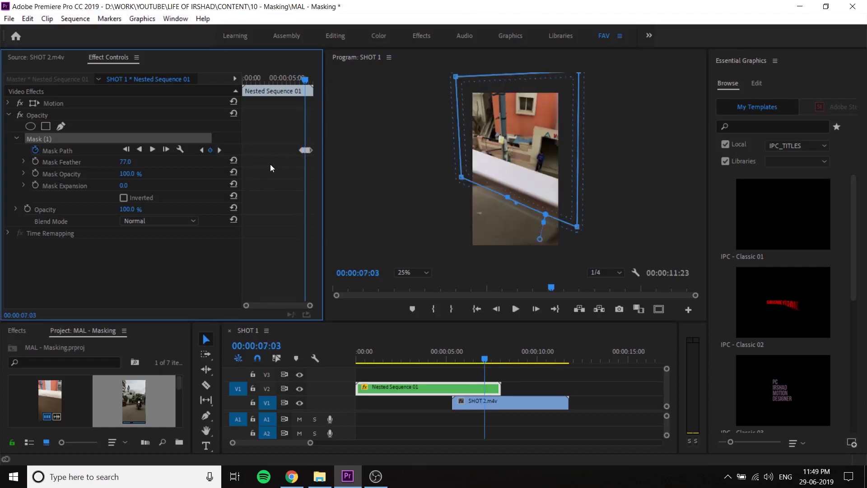
# Step: Shift the whole mask slightly upward at 00:00:07:04 and nudge it again at 00:00:07:10
pyautogui.click(219, 150)
pyautogui.click(540, 157)
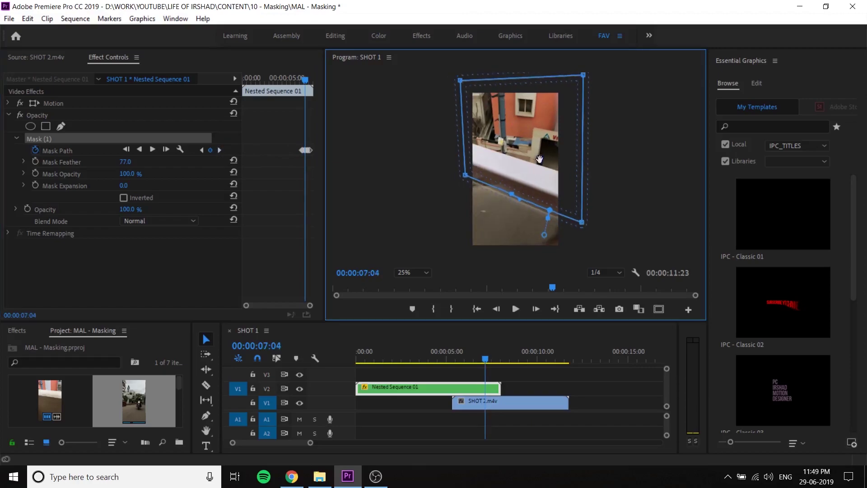
pyautogui.moveTo(540, 157); pyautogui.dragTo(540, 157)
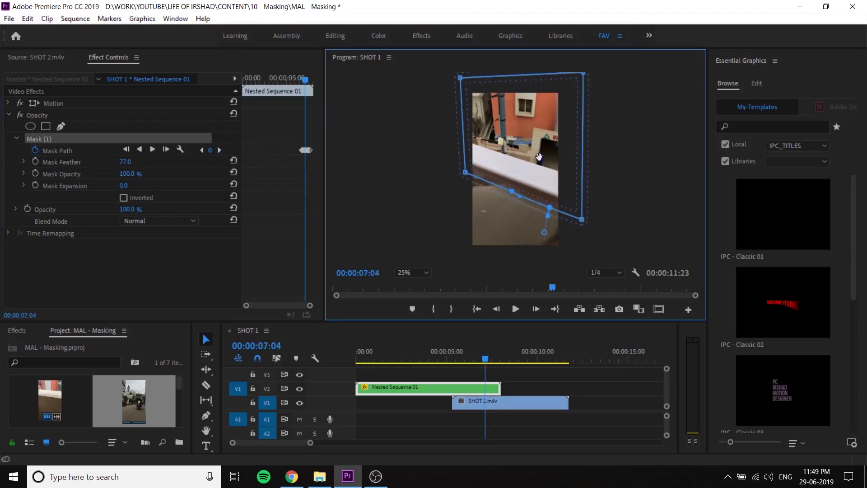
pyautogui.click(220, 150)
pyautogui.click(522, 126)
pyautogui.moveTo(522, 127); pyautogui.dragTo(510, 123)
pyautogui.click(220, 150)
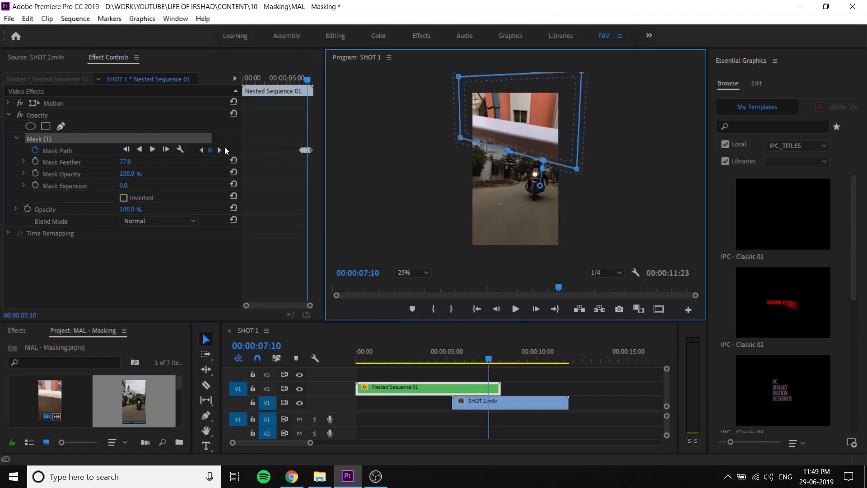
# Step: Step through the Mask Path keyframes after 00:00:07:10 to check the mask against the railing
pyautogui.click(222, 149)
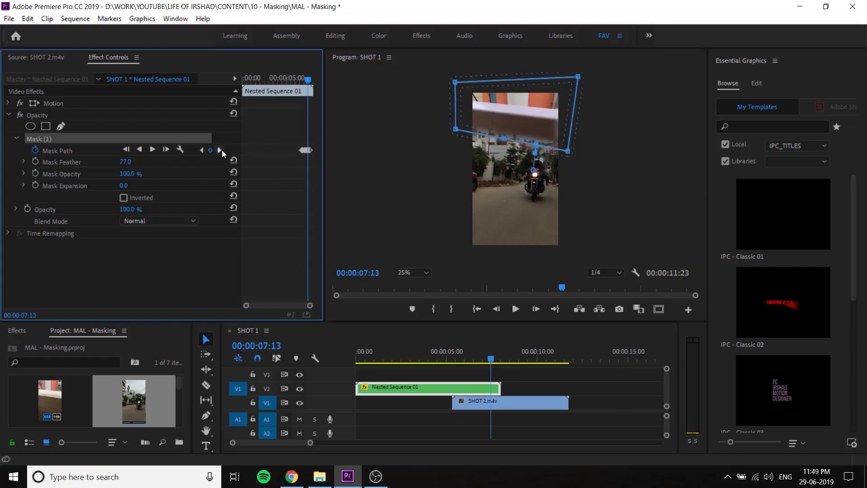
pyautogui.click(222, 150)
pyautogui.click(222, 150)
pyautogui.click(223, 150)
pyautogui.click(222, 150)
pyautogui.click(223, 150)
# Step: Play back the sequence from before the railing transition well into SHOT 2, and return to 00:00:02:26
pyautogui.click(439, 353)
pyautogui.press('space')
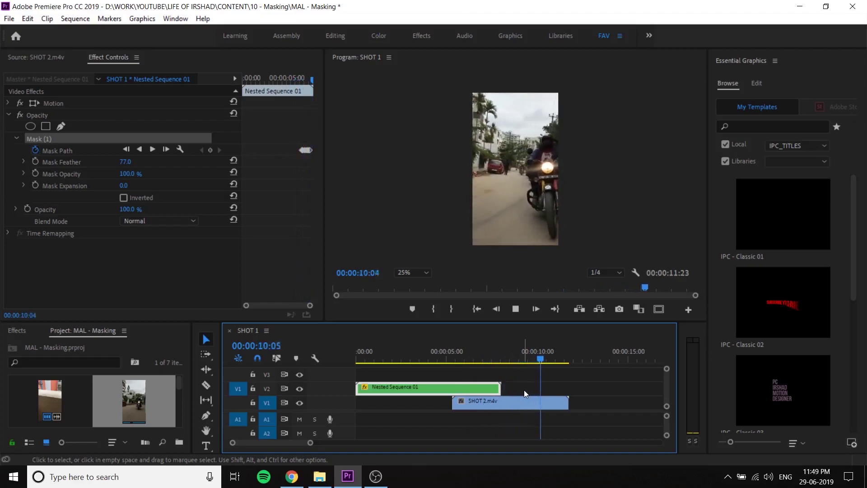
pyautogui.press('space')
pyautogui.click(524, 402)
pyautogui.click(578, 379)
pyautogui.click(555, 402)
pyautogui.moveTo(542, 359); pyautogui.dragTo(408, 359)
pyautogui.click(560, 372)
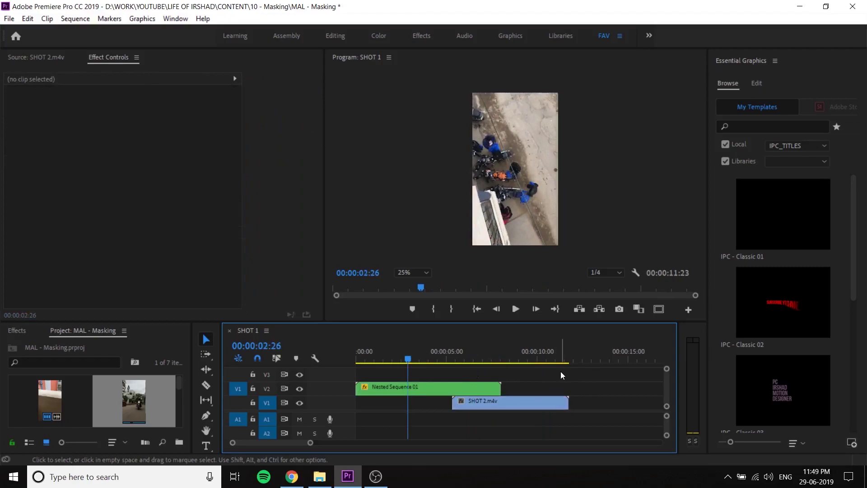
# Step: Save the project and scrub through the transition, leaving the playhead at 00:00:04:15
pyautogui.click(442, 387)
pyautogui.click(523, 379)
pyautogui.hotkey('ctrl', 's')
pyautogui.hotkey('ctrl', 's')
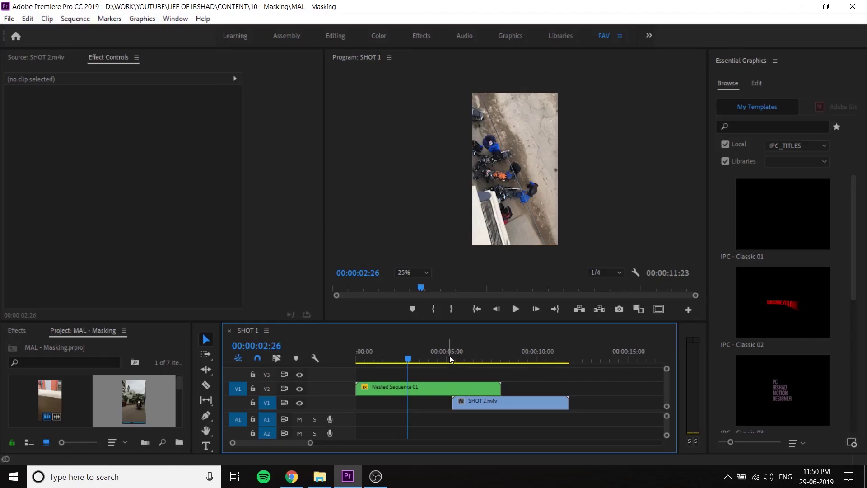
pyautogui.moveTo(449, 356); pyautogui.dragTo(552, 381)
pyautogui.moveTo(466, 350); pyautogui.dragTo(437, 356)
pyautogui.click(551, 377)
pyautogui.hotkey('ctrl', 's')
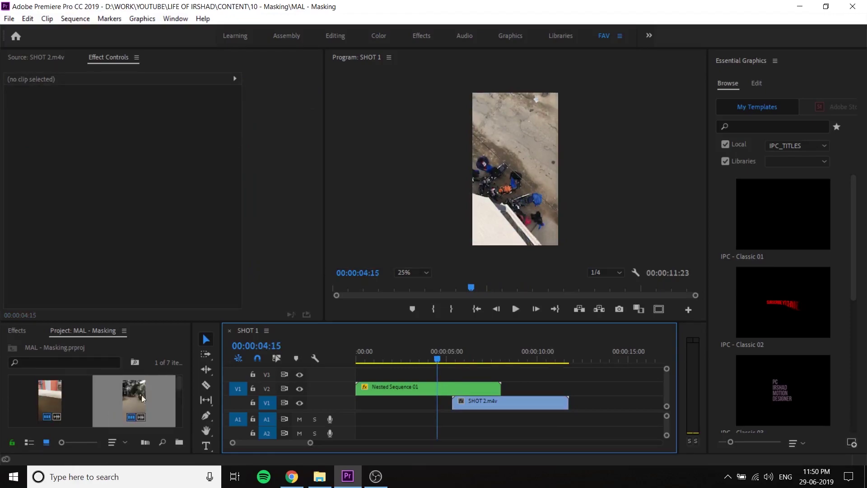
# Step: Put the selected SHOT 2.m4v in a new bin and delete that bin with its clip references
pyautogui.click(120, 397)
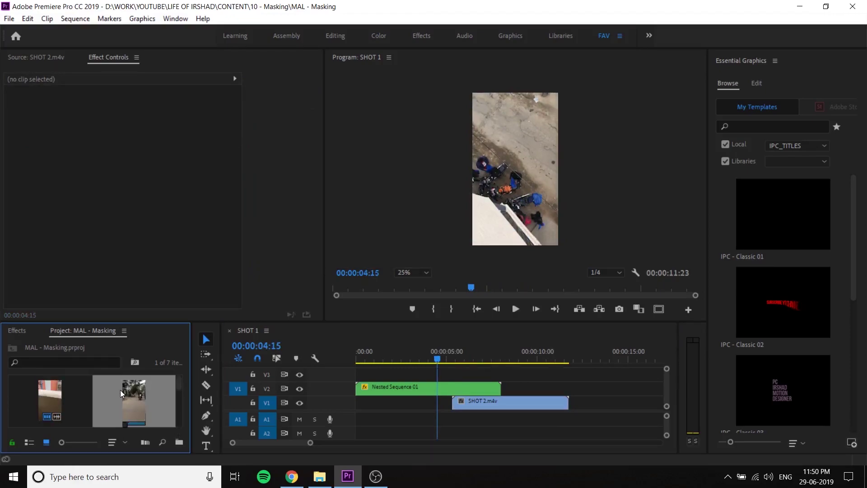
pyautogui.scroll(-2, 152, 397)
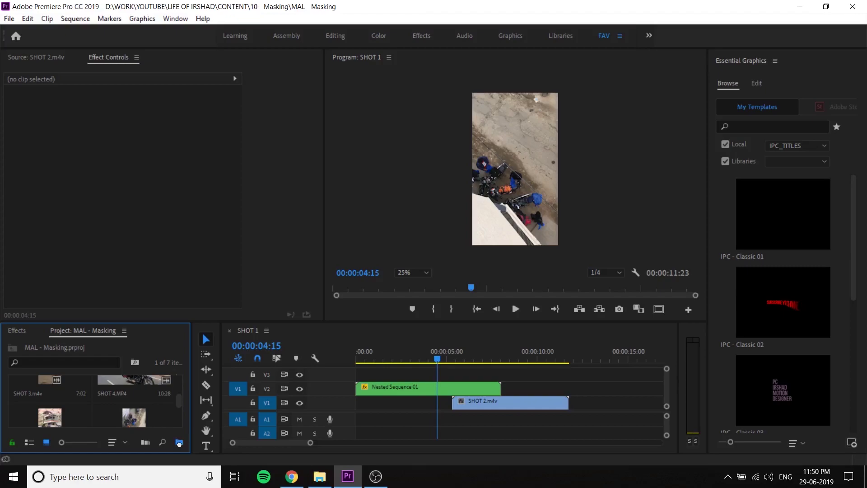
pyautogui.click(179, 444)
pyautogui.click(125, 407)
pyautogui.click(57, 400)
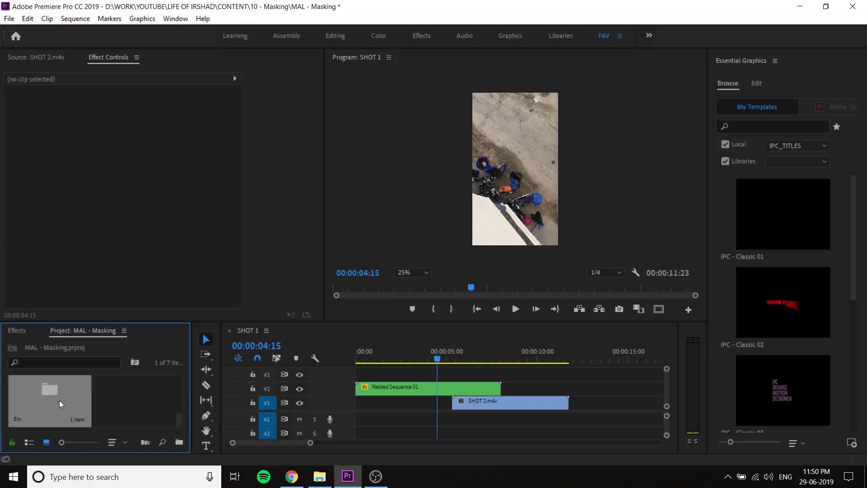
pyautogui.press('Delete')
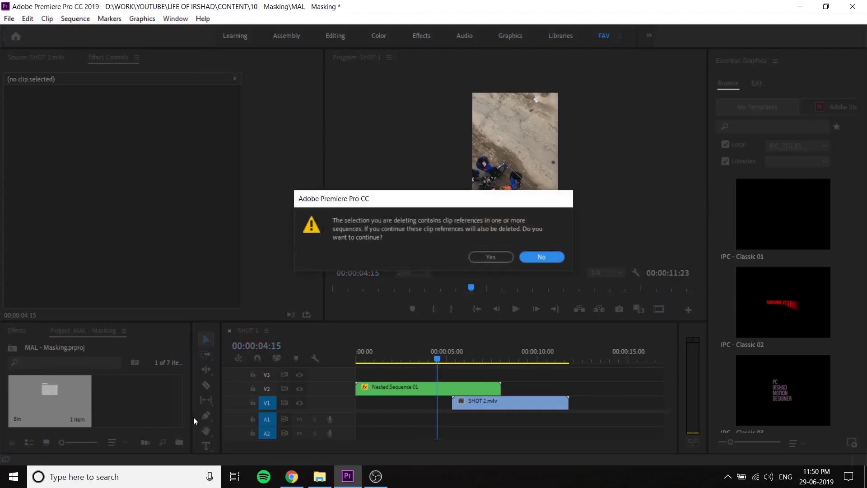
pyautogui.click(492, 257)
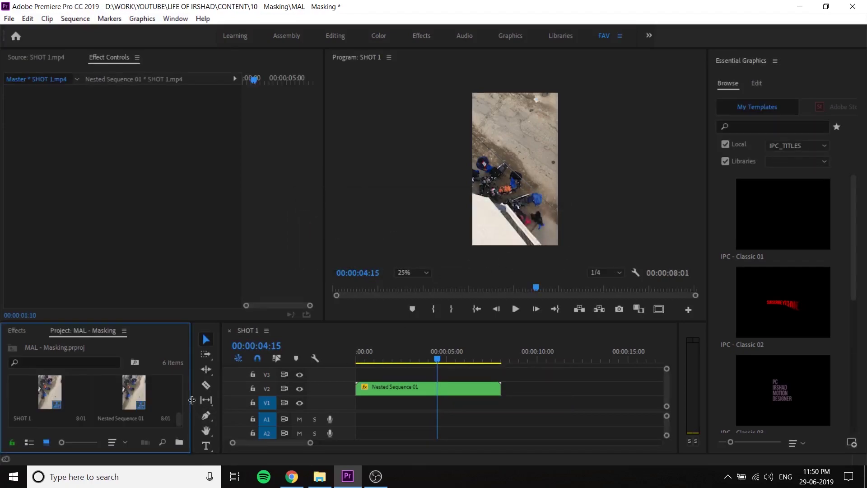
# Step: Undo the deletion and the creation of the new bin
pyautogui.moveTo(192, 400); pyautogui.dragTo(211, 402)
pyautogui.click(424, 388)
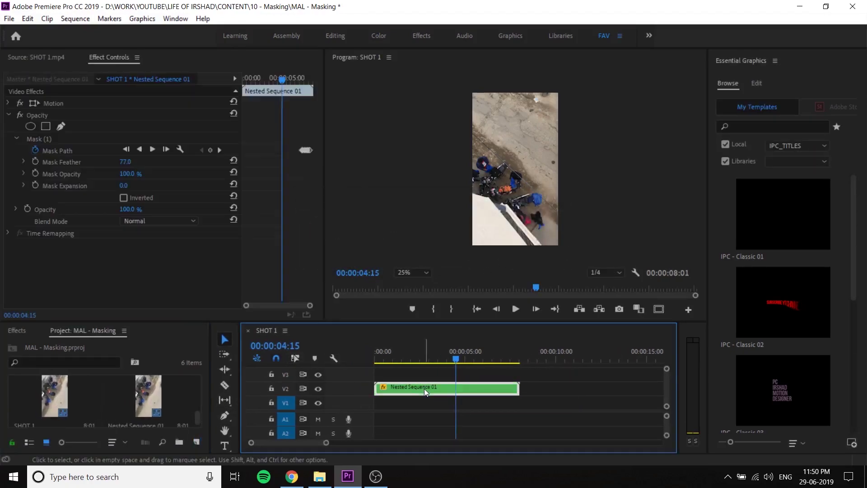
pyautogui.hotkey('ctrl', 'z')
pyautogui.click(472, 381)
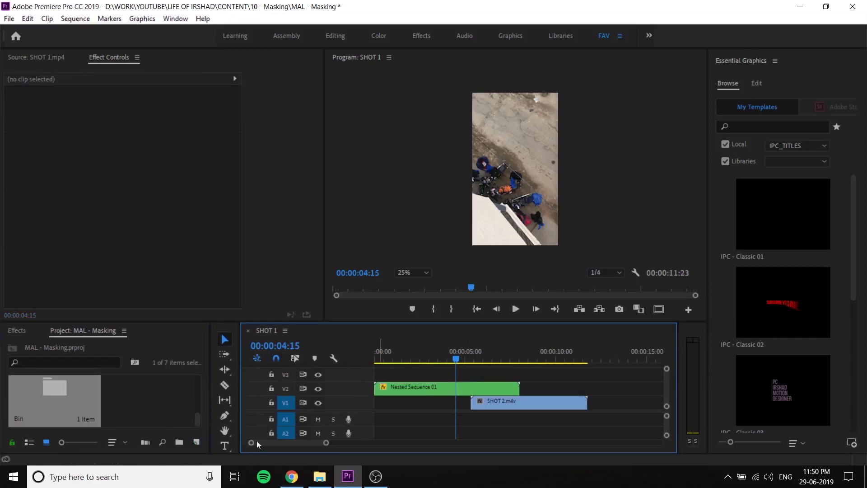
pyautogui.click(98, 414)
pyautogui.hotkey('ctrl', 'z')
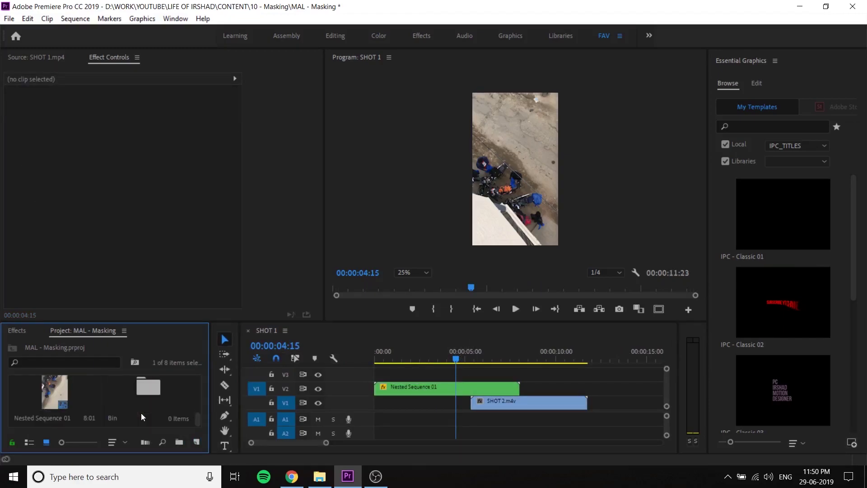
# Step: Preview SHOT 3.m4v, place SHOT 4.MP4 on V2 a short gap after SHOT 2.m4v, and delete its audio
pyautogui.scroll(3, 153, 402)
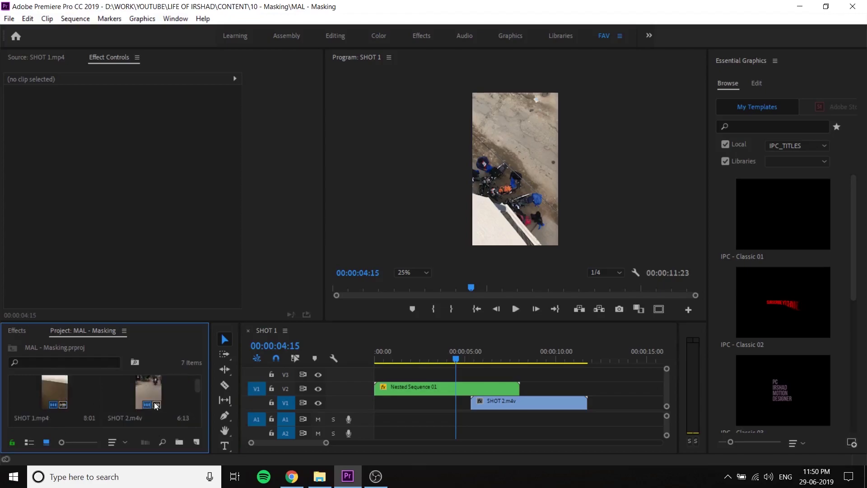
pyautogui.click(155, 401)
pyautogui.doubleClick(154, 401)
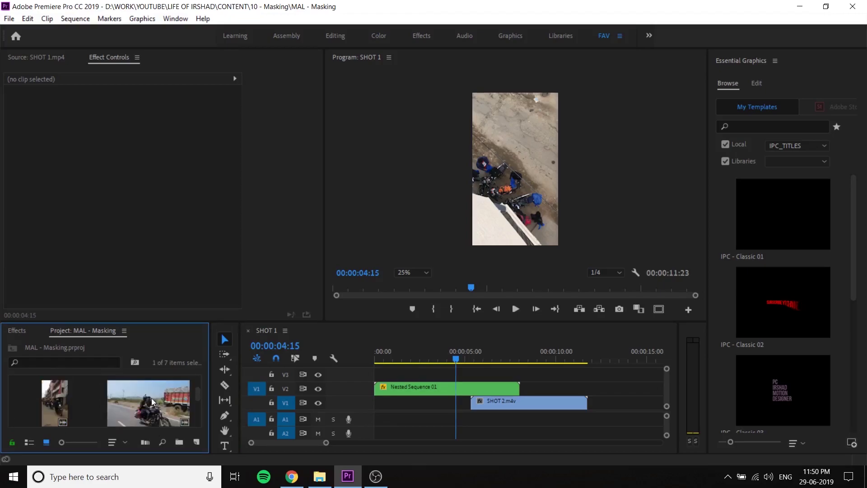
pyautogui.doubleClick(159, 393)
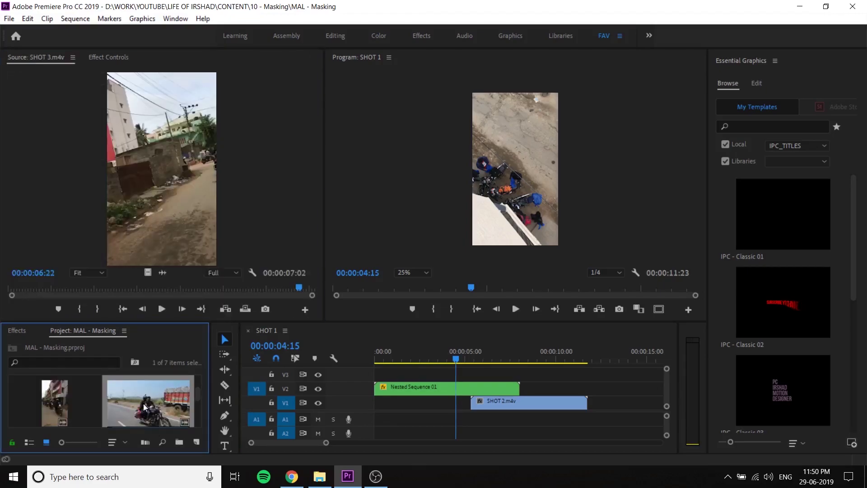
pyautogui.moveTo(156, 393); pyautogui.dragTo(614, 405)
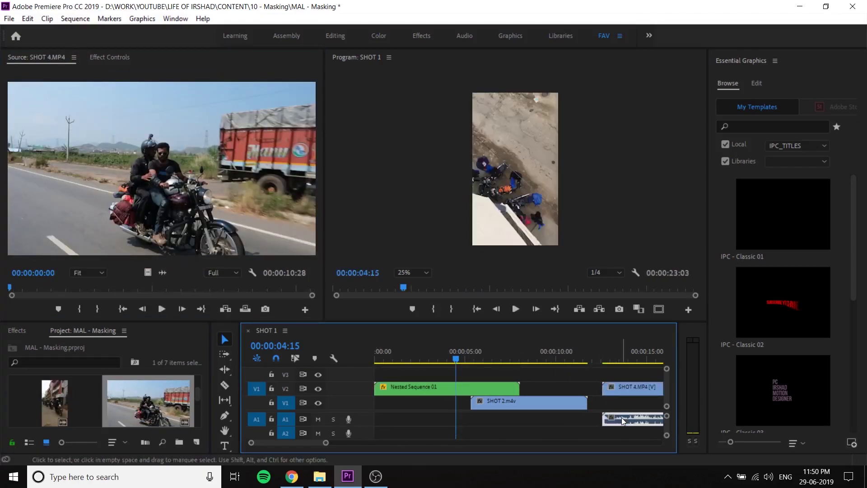
pyautogui.press('Delete')
# Step: At 00:00:16:11, turn off SHOT 4.MP4's opacity keyframing and set its horizontal position to -117.0
pyautogui.moveTo(316, 443); pyautogui.dragTo(345, 432)
pyautogui.moveTo(495, 352); pyautogui.dragTo(541, 362)
pyautogui.click(561, 391)
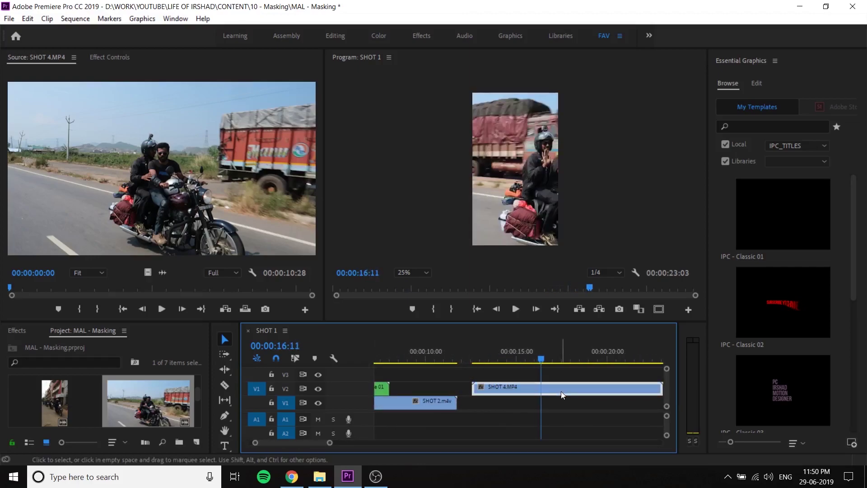
pyautogui.click(118, 54)
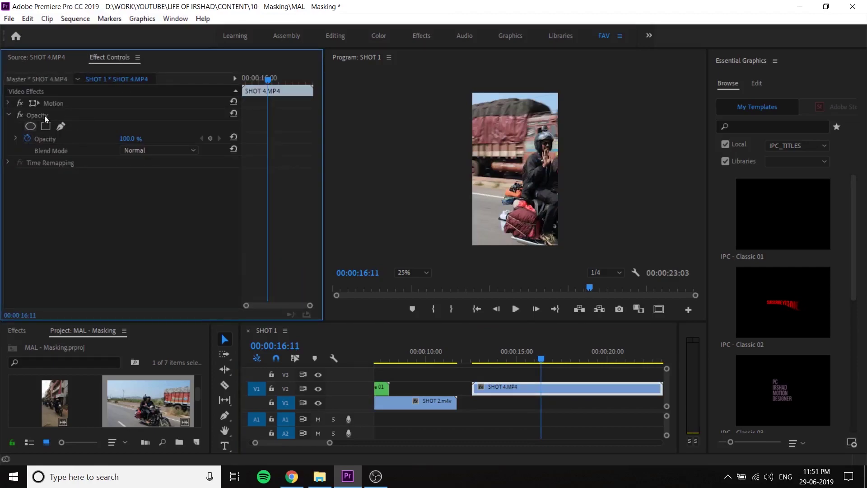
pyautogui.click(33, 141)
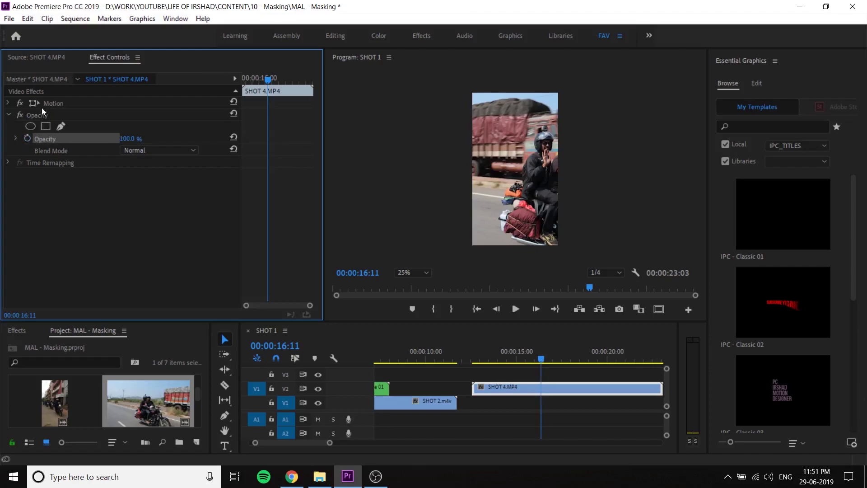
pyautogui.click(48, 117)
pyautogui.click(8, 103)
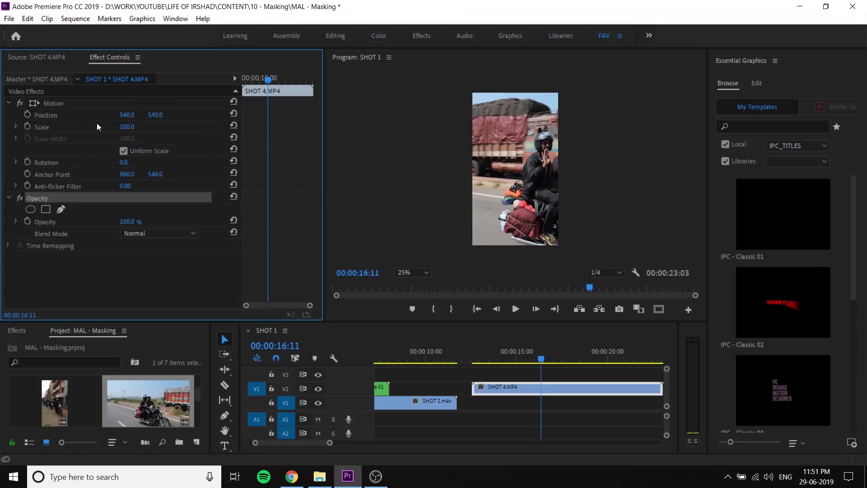
pyautogui.moveTo(125, 115); pyautogui.dragTo(86, 114)
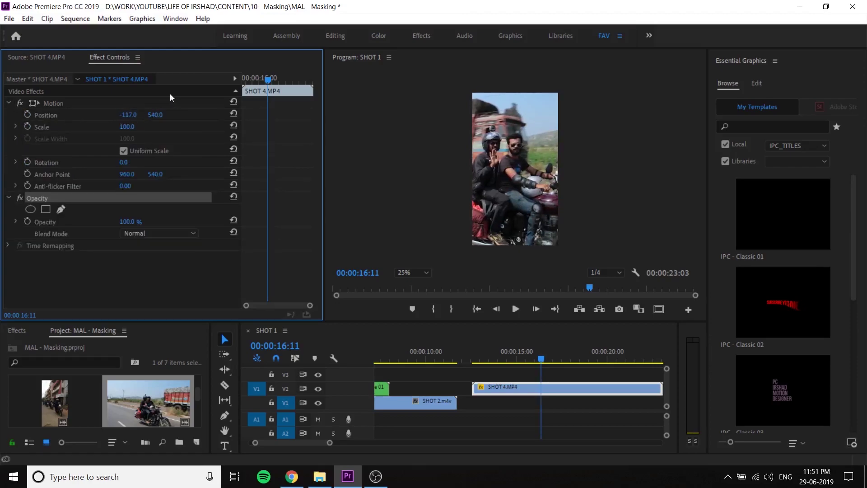
pyautogui.click(8, 103)
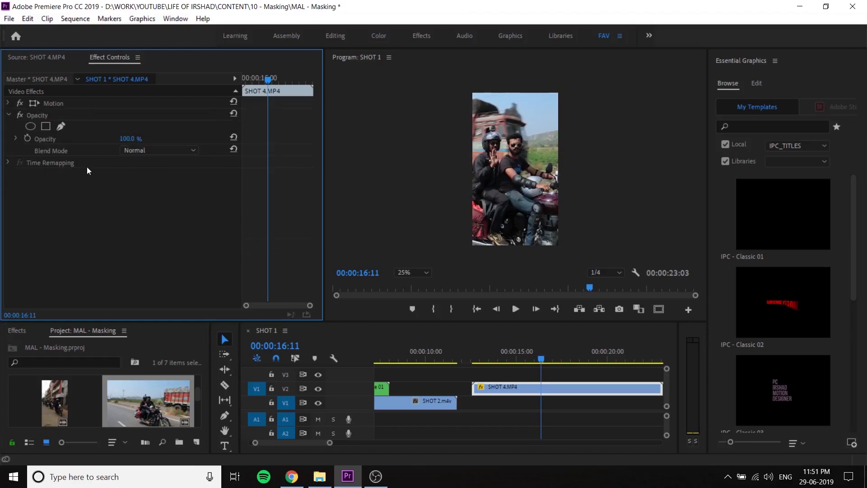
# Step: Add a free-draw bezier mask to the opacity of SHOT 4.MP4
pyautogui.click(550, 390)
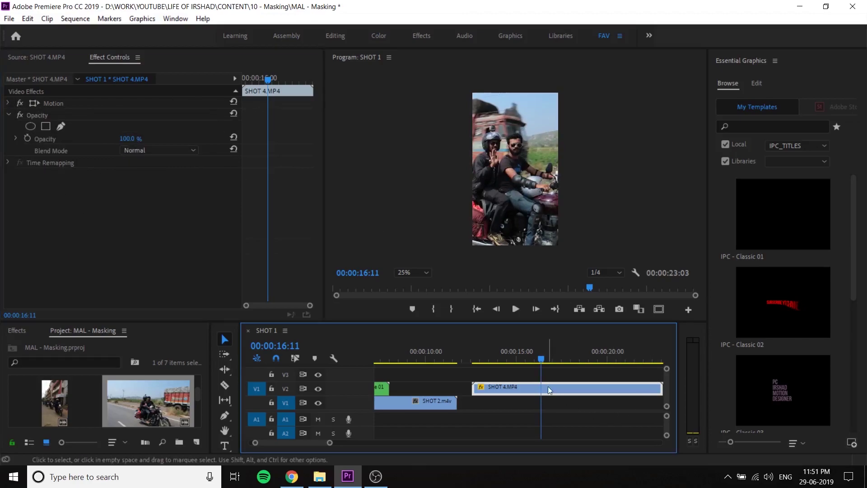
pyautogui.click(37, 116)
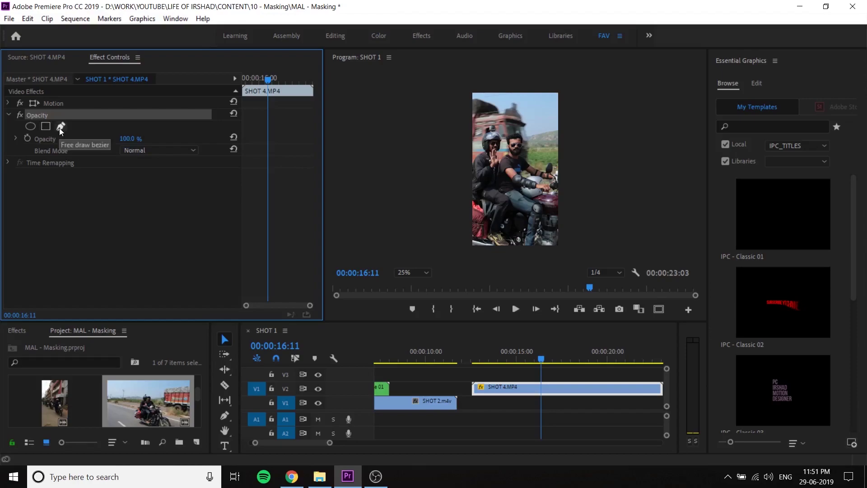
pyautogui.click(60, 127)
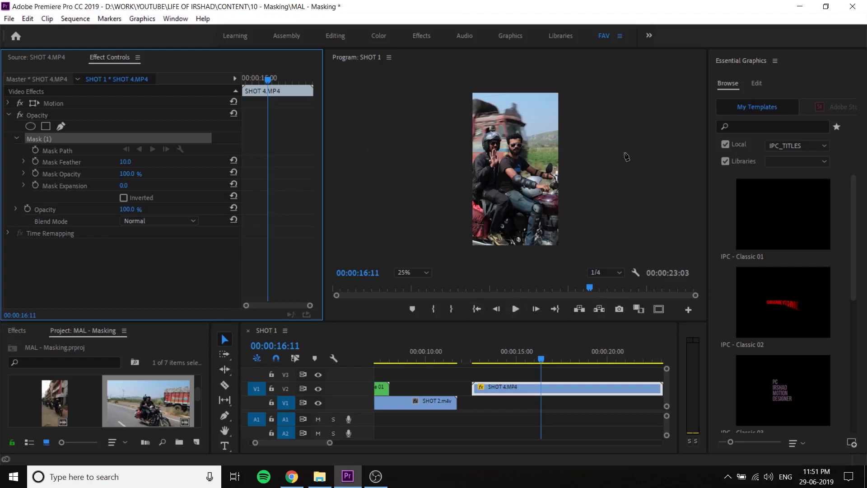
# Step: Add a second free-draw bezier mask to the clip's opacity and select Mask (1) and Mask (2) in turn
pyautogui.click(571, 136)
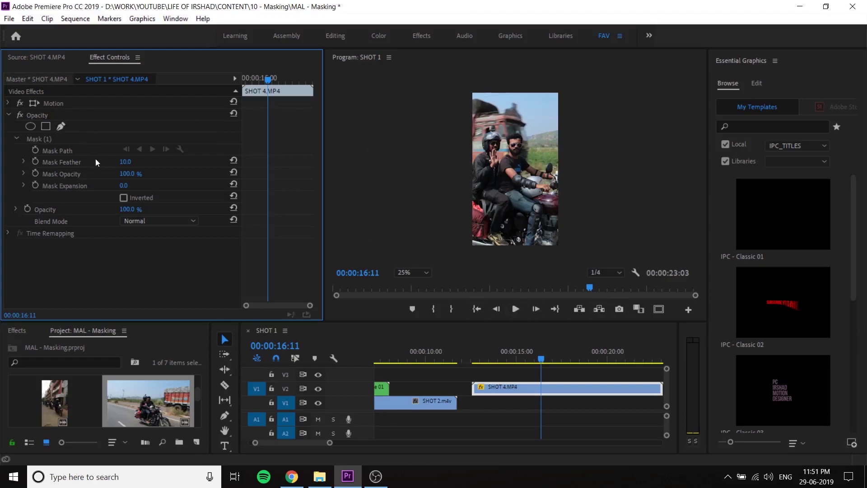
pyautogui.click(61, 126)
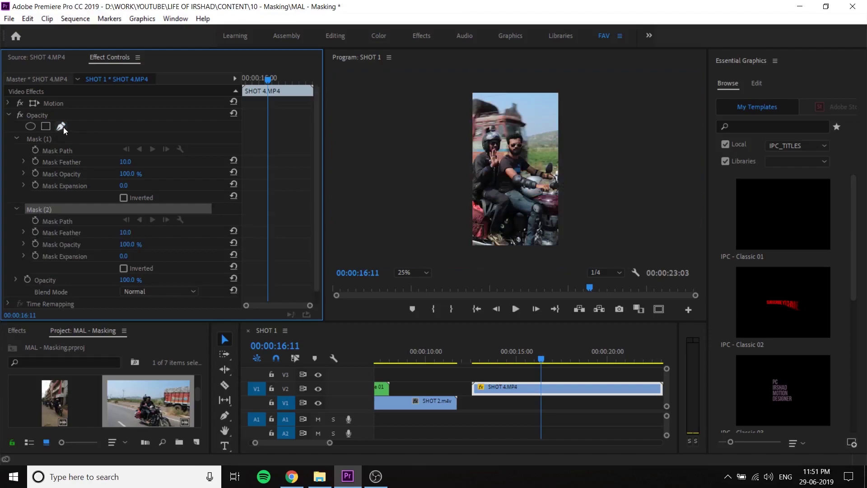
pyautogui.click(55, 137)
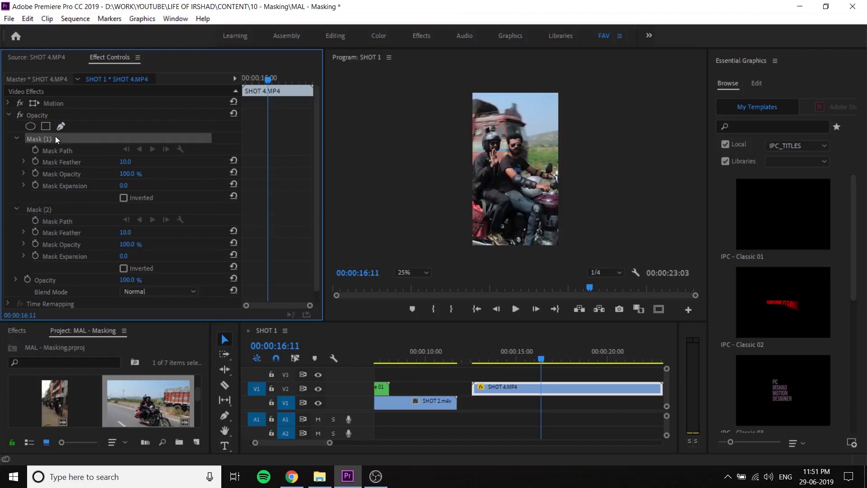
pyautogui.click(53, 210)
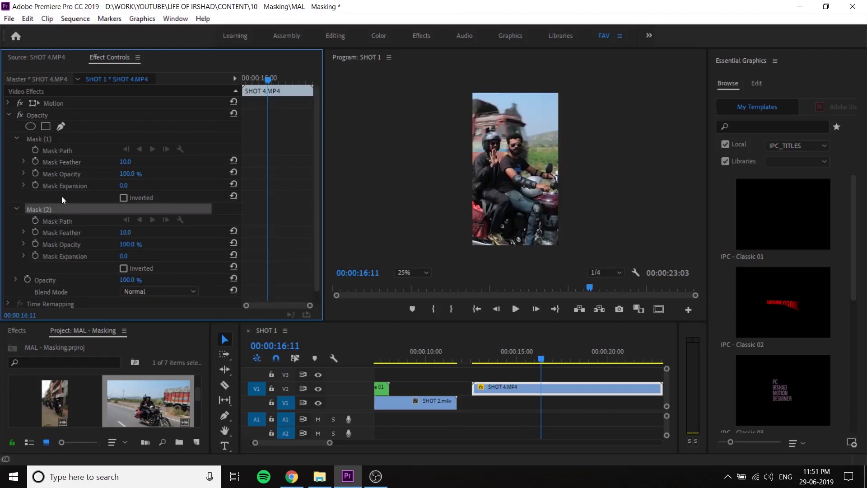
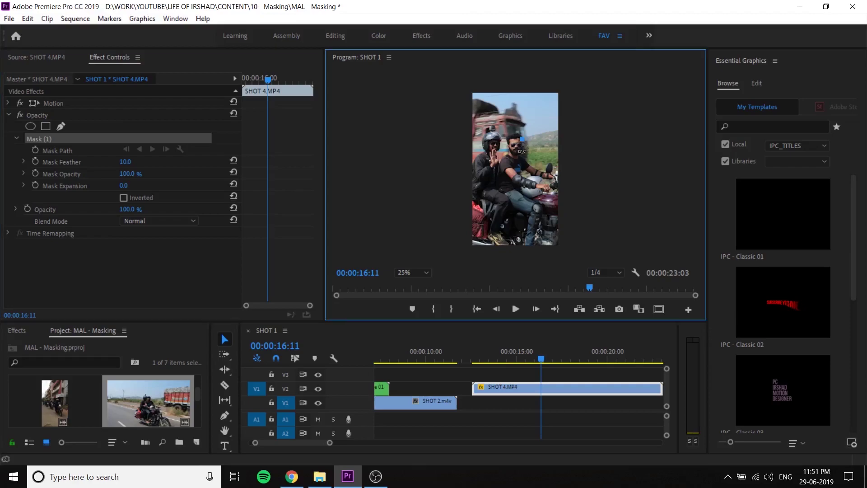
# Step: Draw a closed Mask (1) path around the two riders and their motorcycle, extending the outline beyond the frame's sides and lower edge
pyautogui.click(524, 156)
pyautogui.click(556, 177)
pyautogui.moveTo(569, 192); pyautogui.dragTo(569, 206)
pyautogui.moveTo(573, 239); pyautogui.dragTo(573, 246)
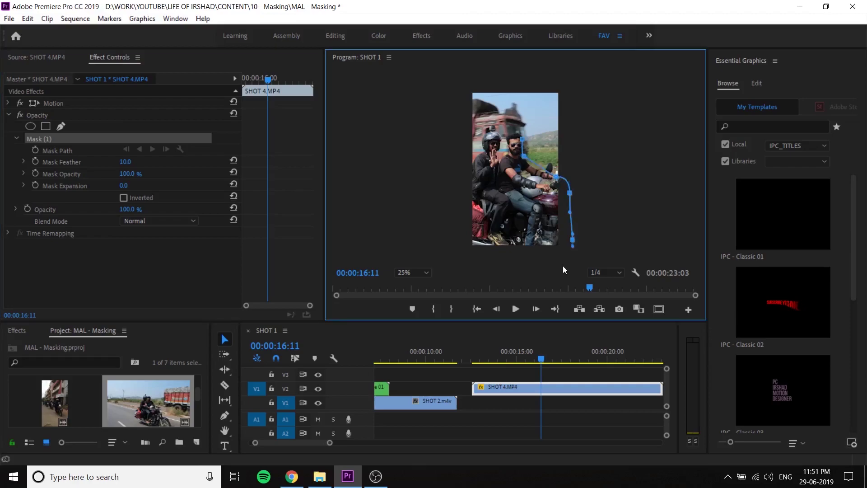
pyautogui.click(458, 254)
pyautogui.moveTo(451, 182); pyautogui.dragTo(451, 178)
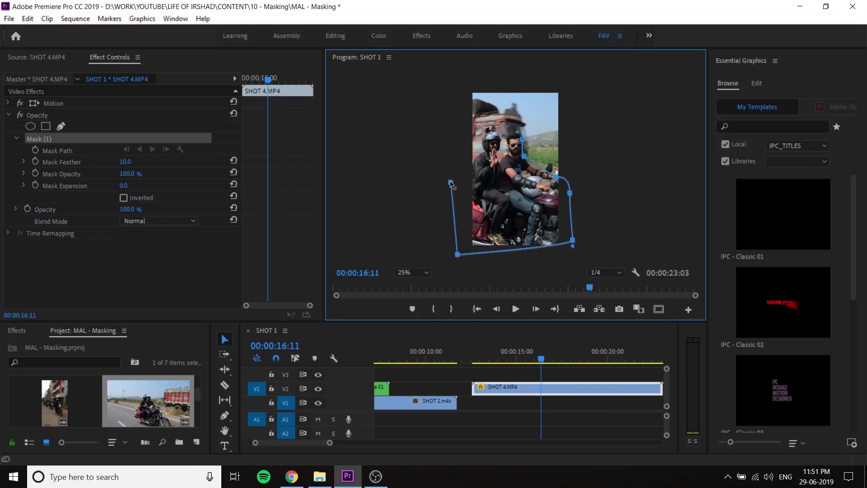
pyautogui.click(477, 155)
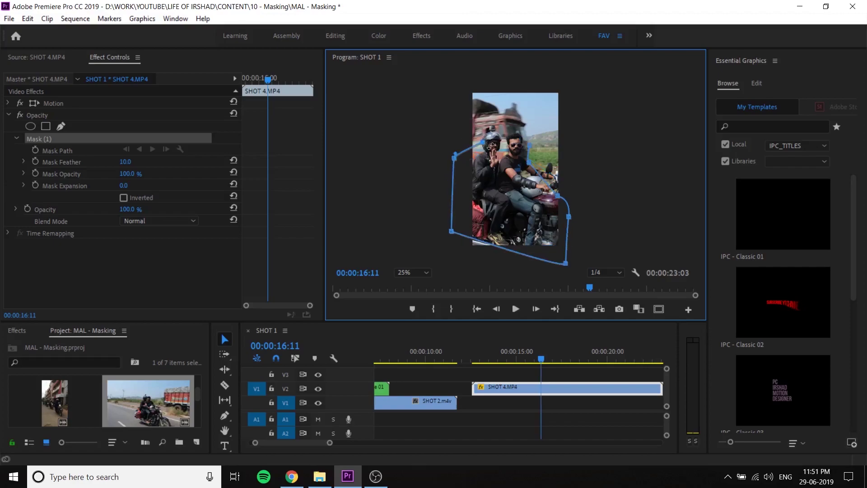
pyautogui.click(484, 134)
pyautogui.click(493, 124)
pyautogui.click(504, 136)
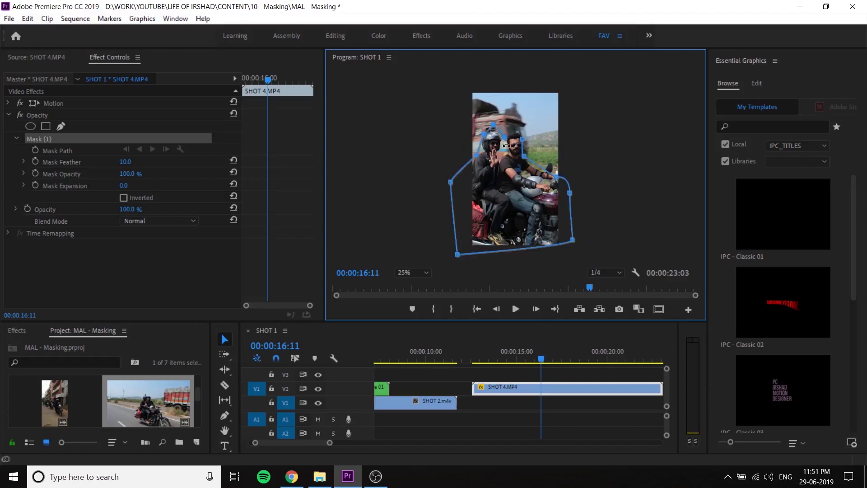
pyautogui.moveTo(522, 139); pyautogui.dragTo(535, 146)
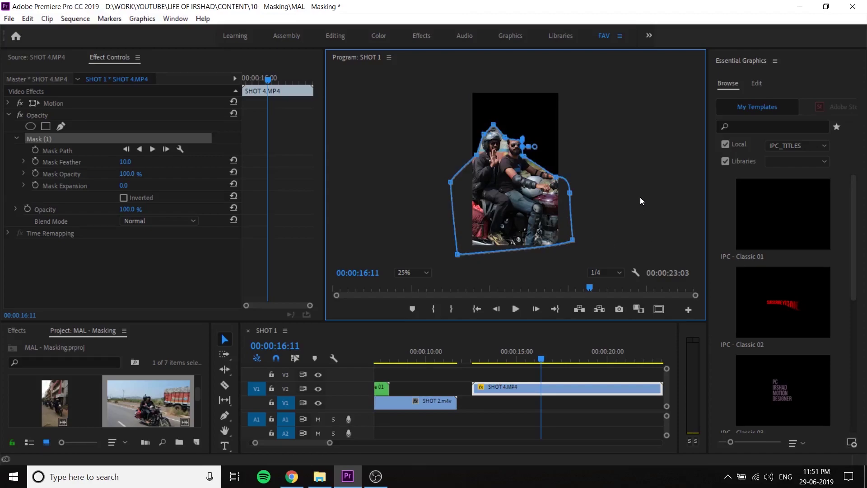
# Step: Examine the masked riders with the outline of Mask (1) hidden and shown in turn
pyautogui.click(150, 257)
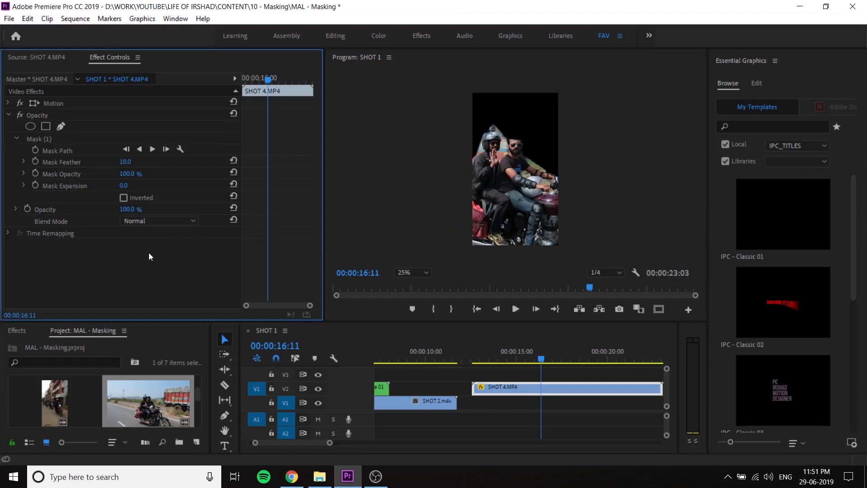
pyautogui.click(545, 130)
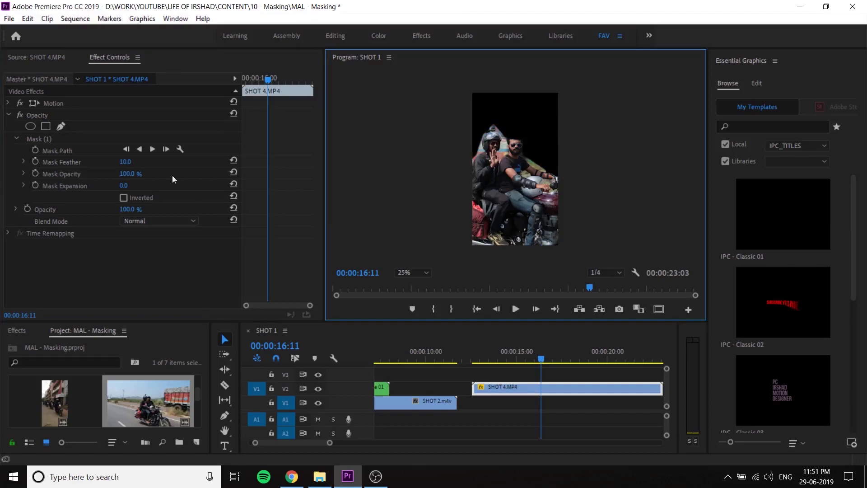
pyautogui.click(54, 139)
pyautogui.click(156, 264)
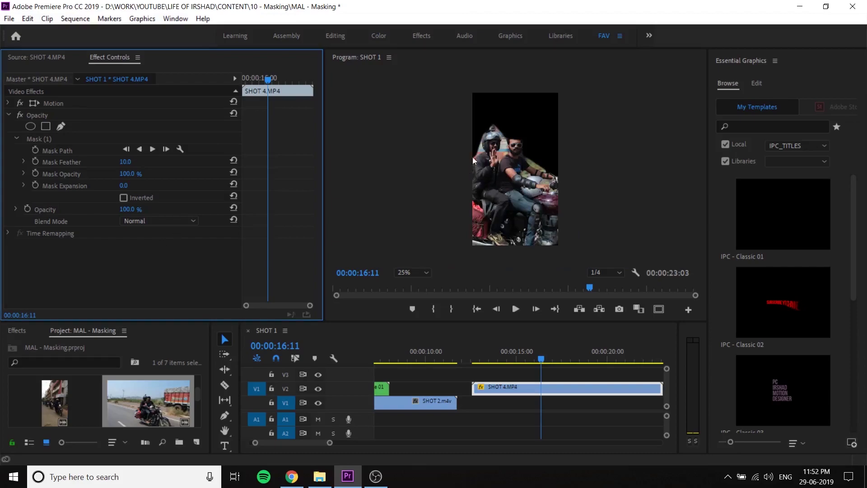
pyautogui.click(492, 130)
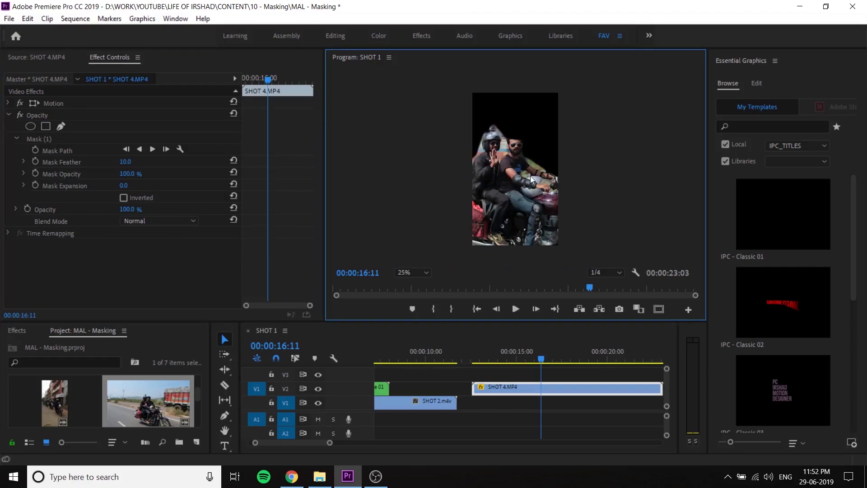
pyautogui.click(63, 152)
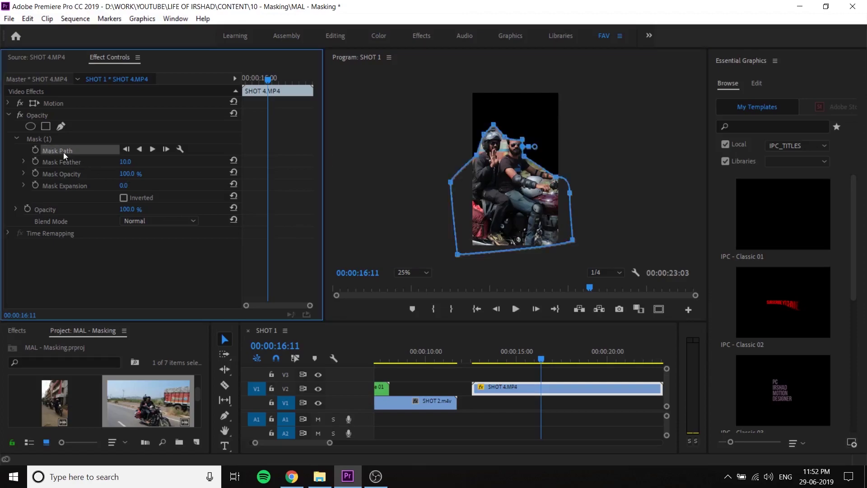
pyautogui.click(93, 275)
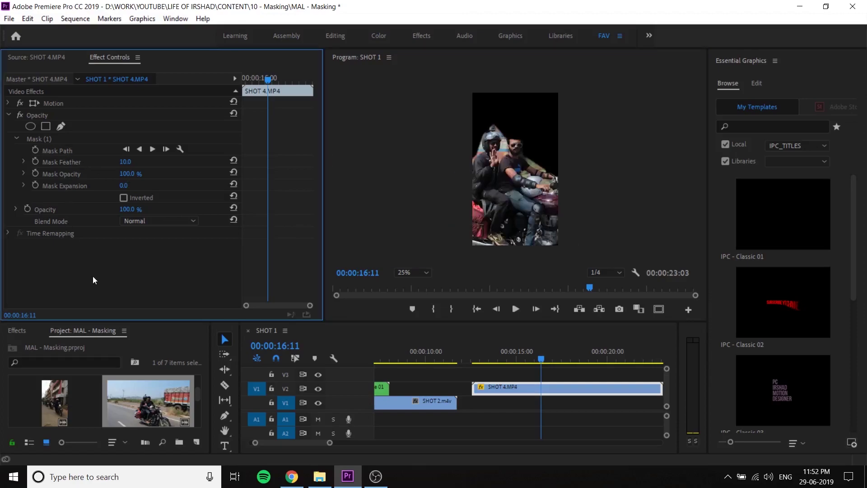
# Step: Select Mask (1) and move its whole path slightly right and down over the riders
pyautogui.click(52, 139)
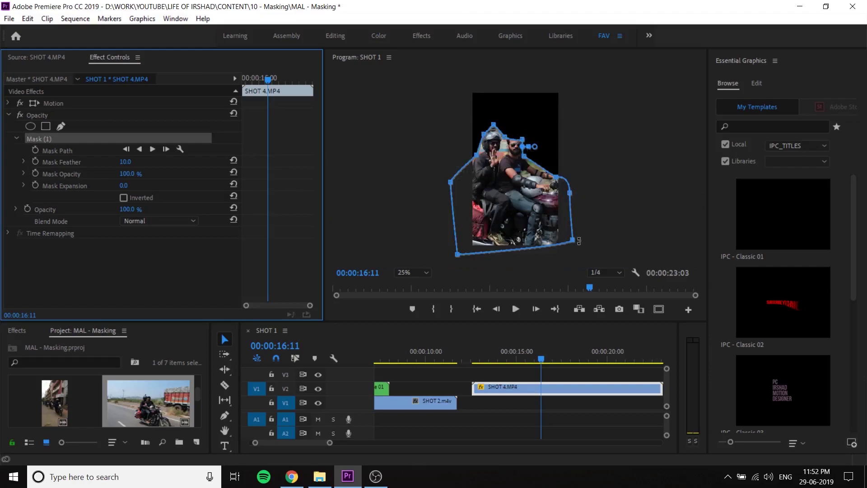
pyautogui.moveTo(570, 190)
pyautogui.mouseDown()
pyautogui.moveTo(556, 174)
pyautogui.moveTo(587, 196)
pyautogui.mouseUp()
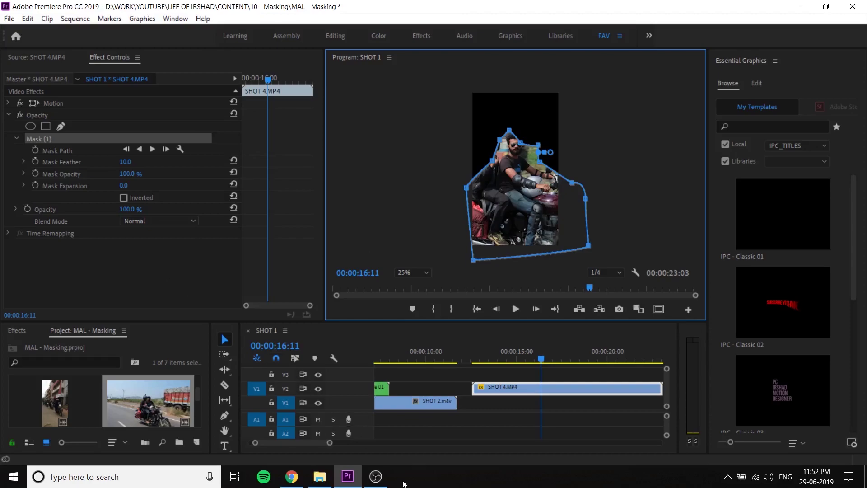
pyautogui.click(468, 479)
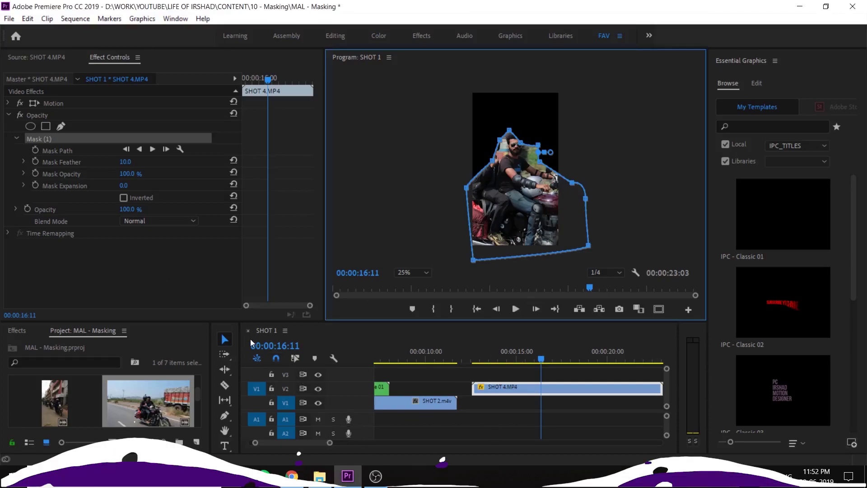